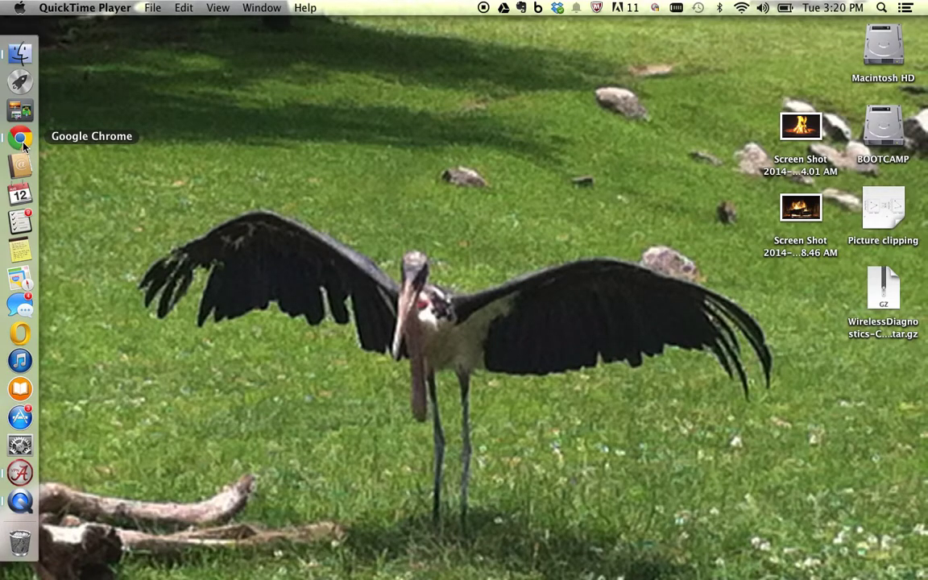
Step: Open Google Chrome and go to anthropology.ua.edu/blogs/neuroanthropology
{"action": "left_click", "coordinate": [23, 141]}
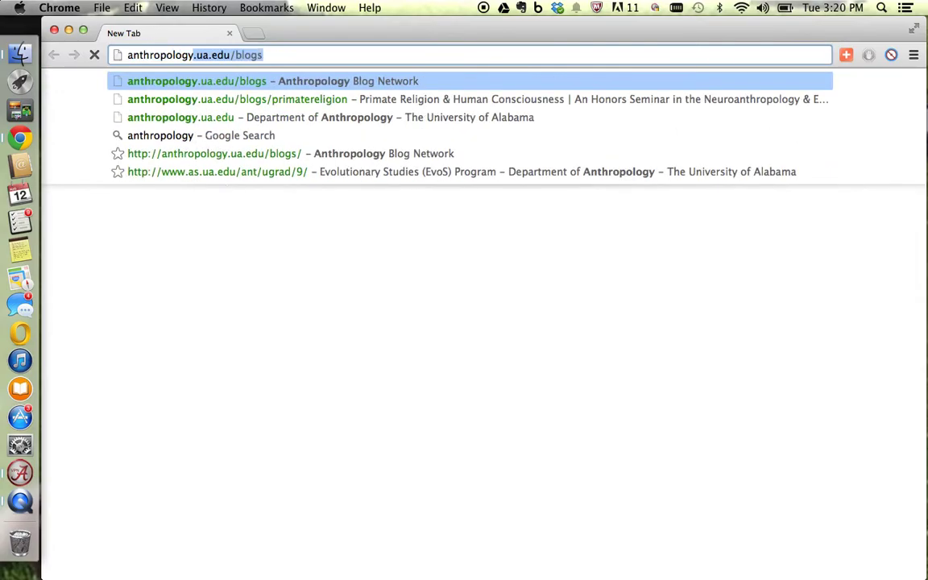
{"action": "type", "text": ".ua.edu/"}
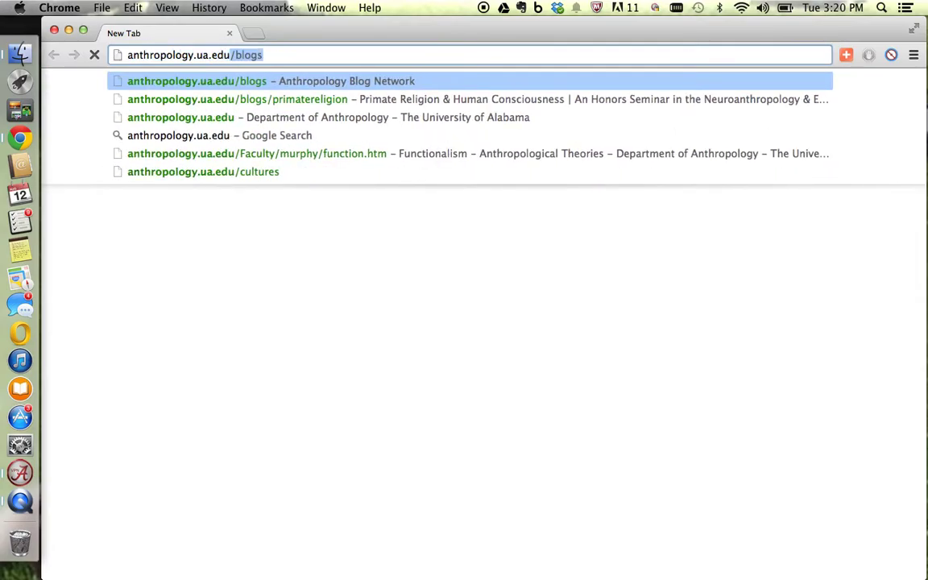
{"action": "type", "text": "blogs"}
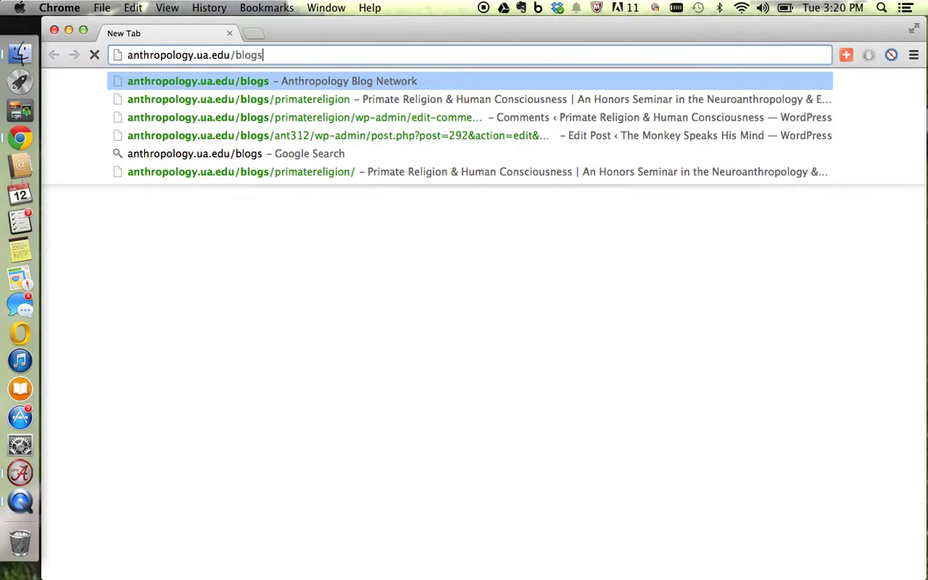
{"action": "type", "text": "/"}
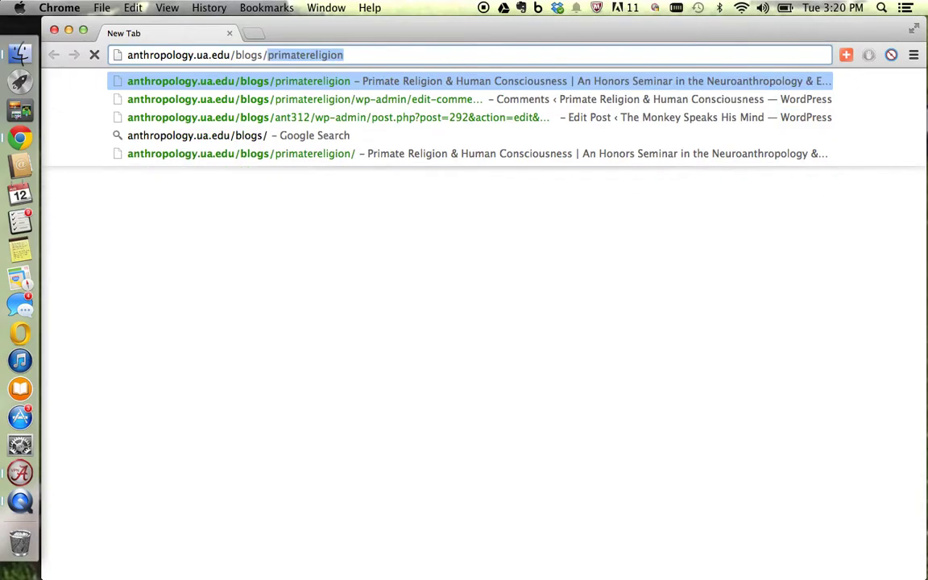
{"action": "type", "text": "neuro"}
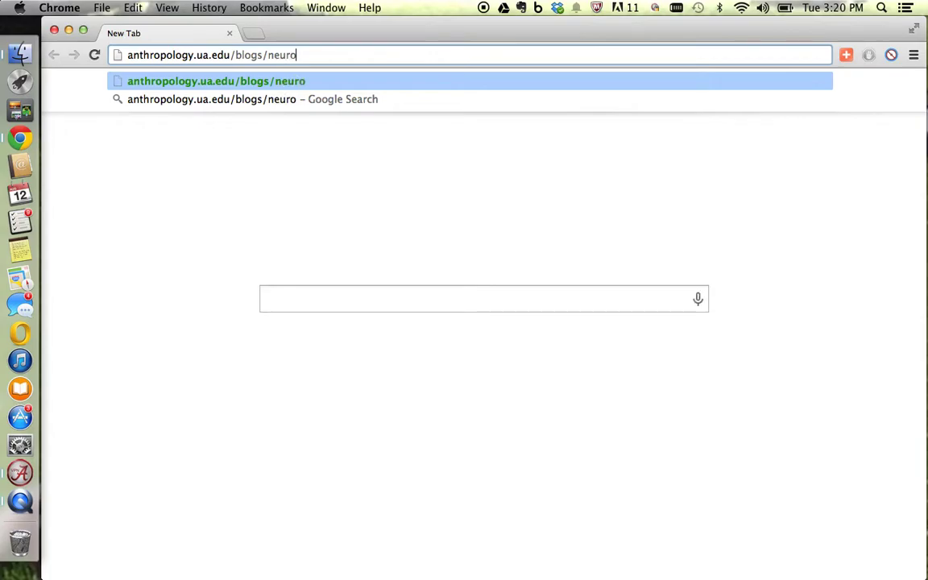
{"action": "type", "text": "anthropology"}
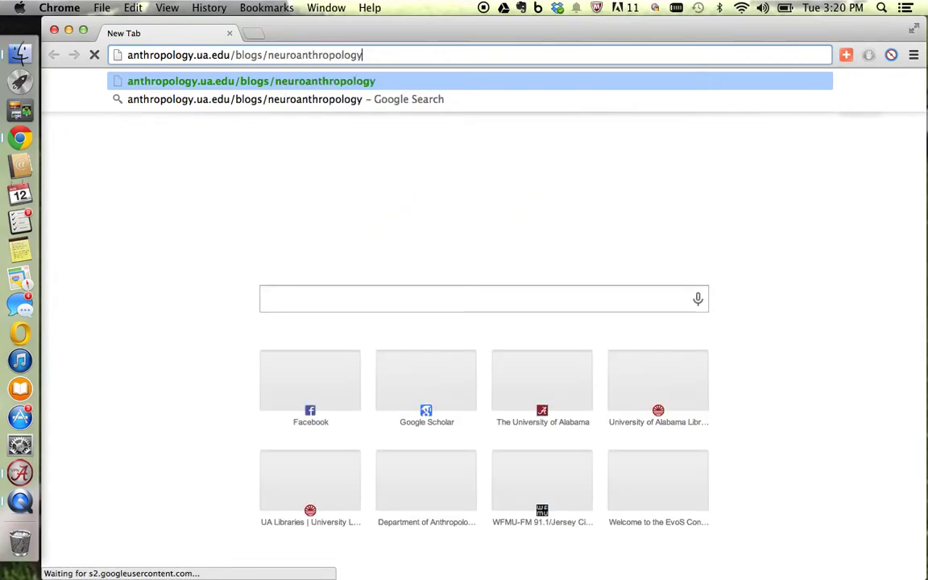
{"action": "key", "text": "Return"}
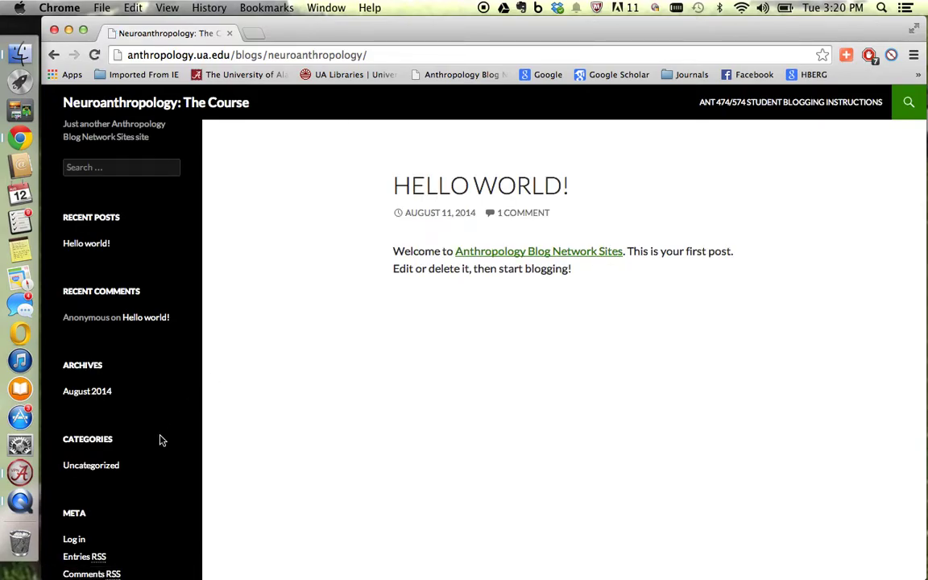
Step: Log in to the Neuroanthropology blog with the prefilled credentials and the Remember Me option
{"action": "left_click", "coordinate": [83, 542]}
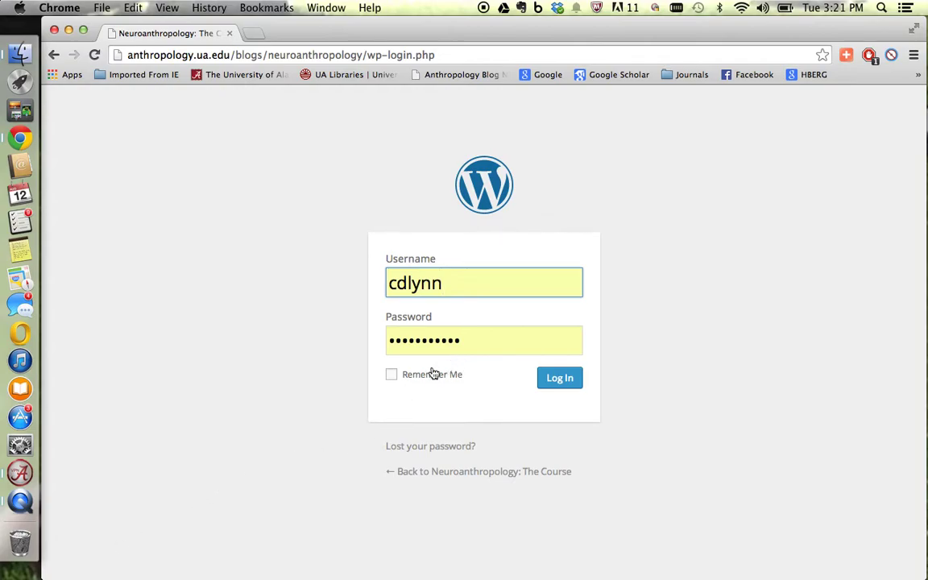
{"action": "left_click", "coordinate": [392, 377]}
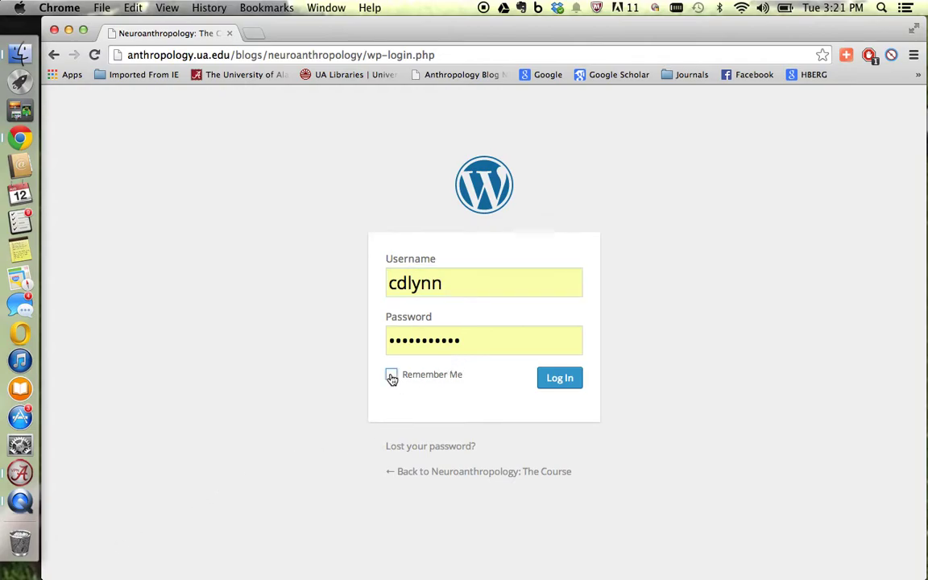
{"action": "left_click", "coordinate": [557, 379]}
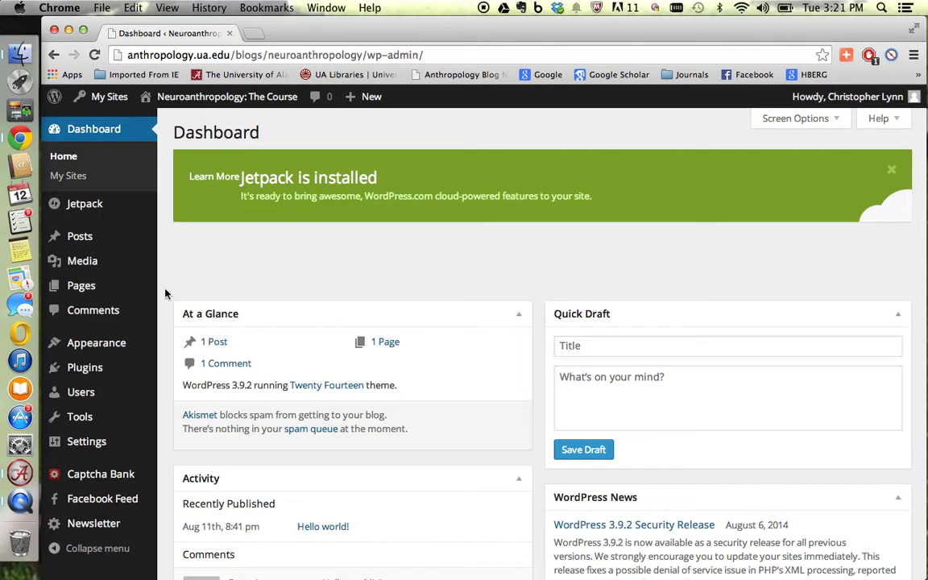
Step: Create a new blog post and title it "Snazzy Title: Review of Blah Blah Blah"
{"action": "mouse_move", "coordinate": [90, 246]}
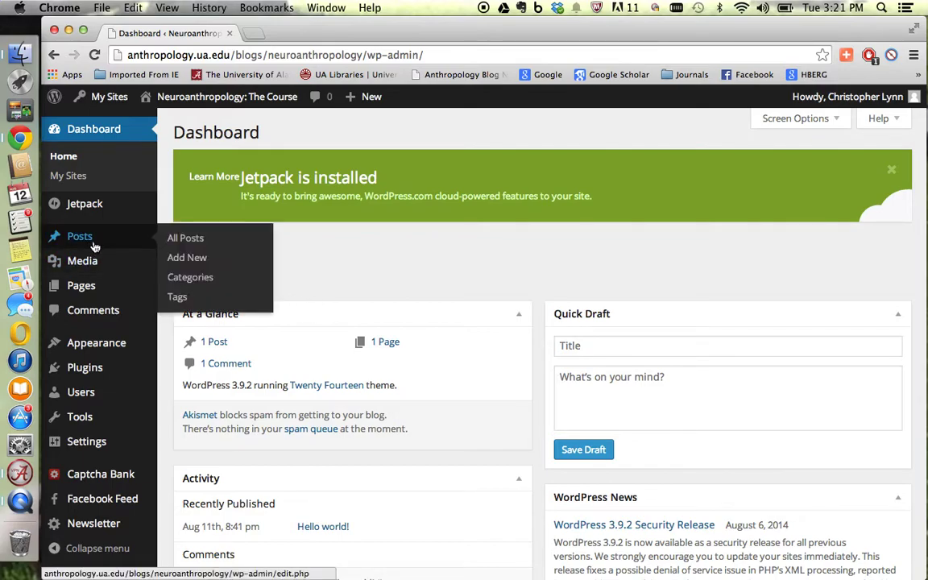
{"action": "left_click", "coordinate": [188, 259]}
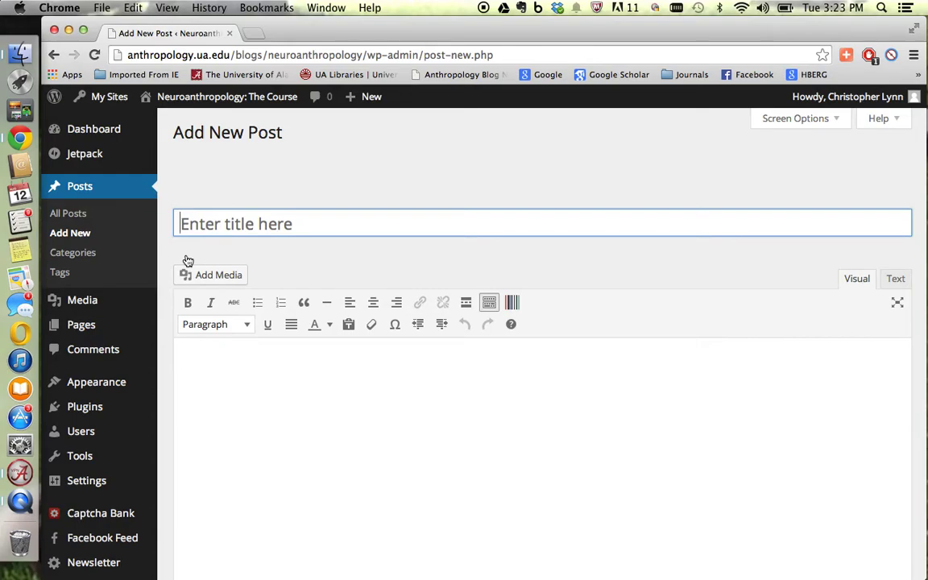
{"action": "type", "text": "Sna"}
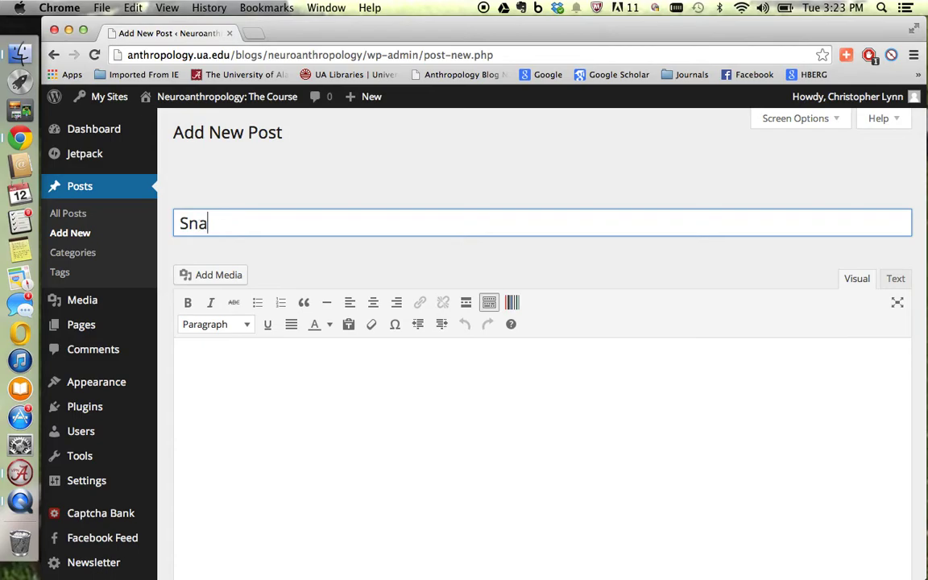
{"action": "type", "text": "zzy Title H"}
{"action": "key", "text": "BackSpace"}
{"action": "key", "text": "BackSpace"}
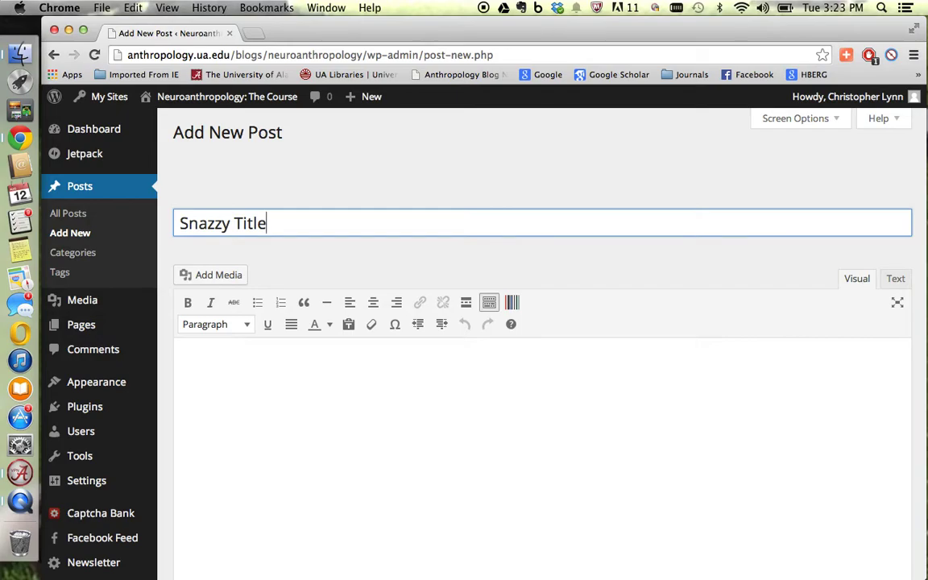
{"action": "type", "text": ": Review "}
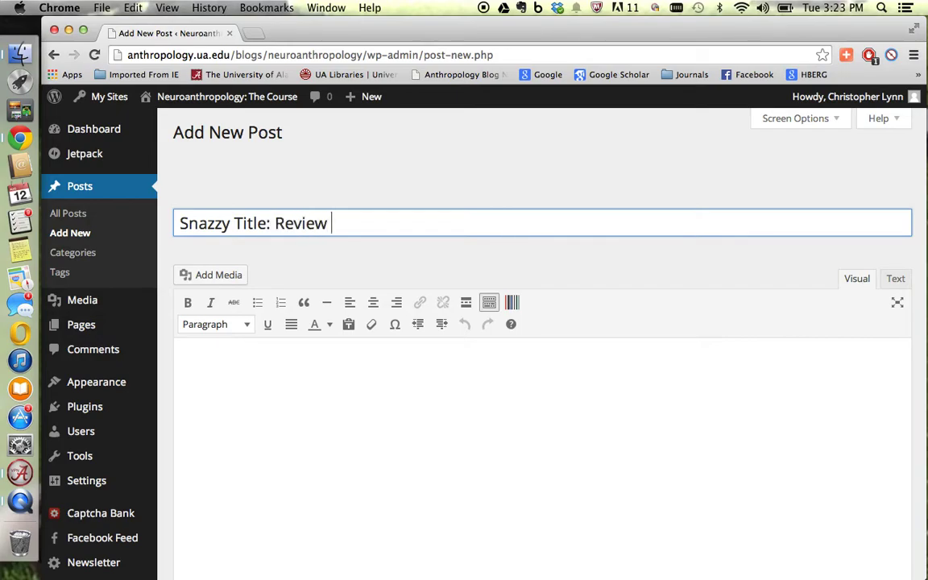
{"action": "type", "text": "of Blab"}
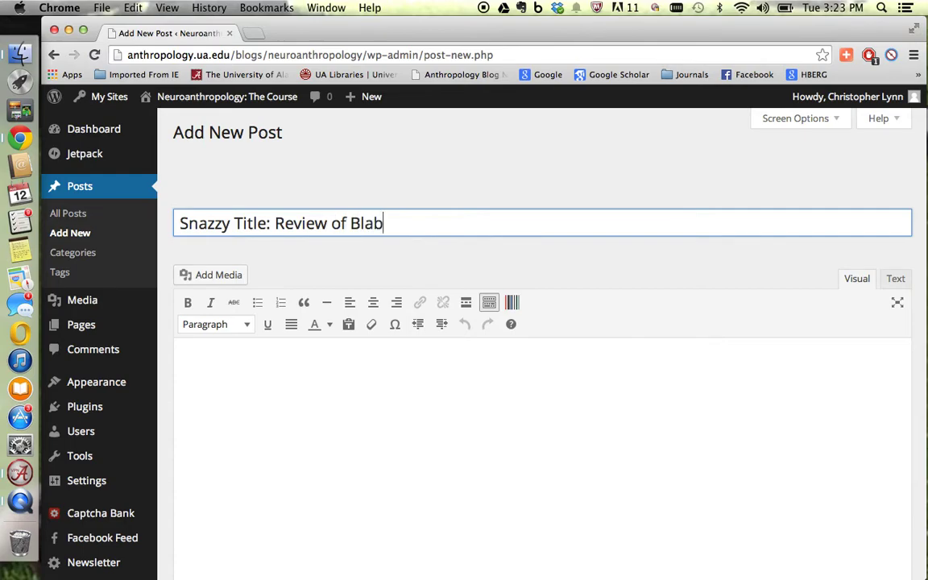
{"action": "key", "text": "BackSpace"}
{"action": "type", "text": "h Blah Blah"}
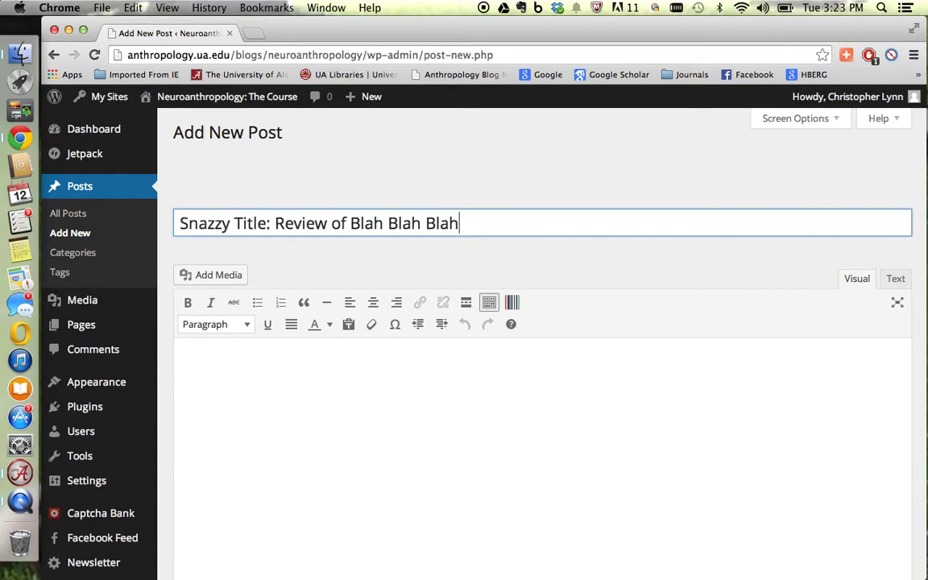
Step: Write the post body "This article is friggin' awesome. It blew my mind because of its awesomeness."
{"action": "left_click", "coordinate": [239, 365]}
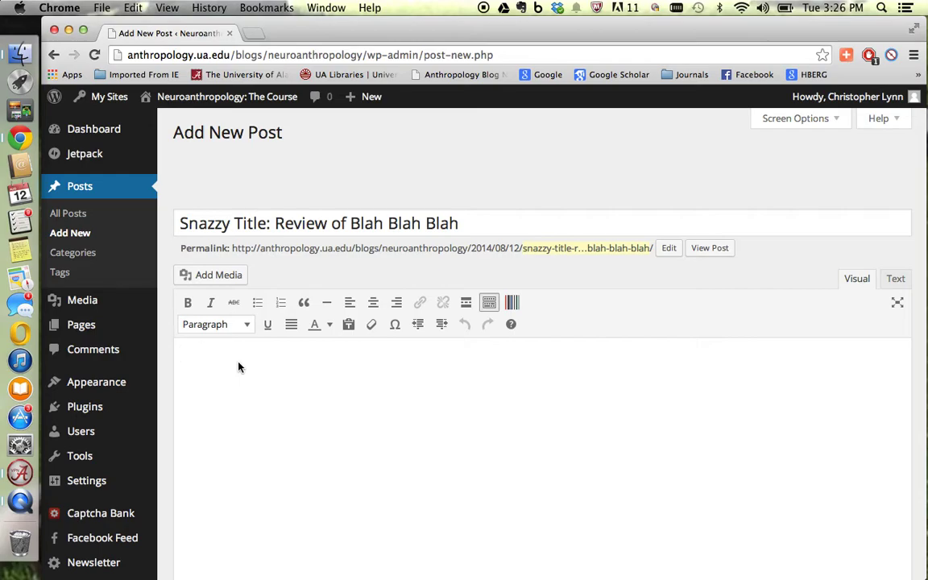
{"action": "type", "text": "This article is friggin' "}
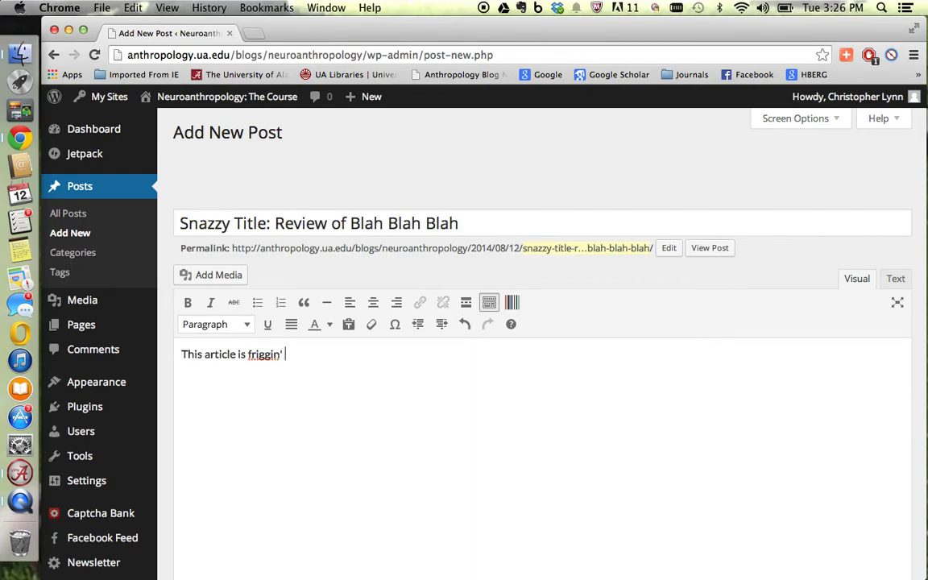
{"action": "type", "text": "awesome. It blew my "}
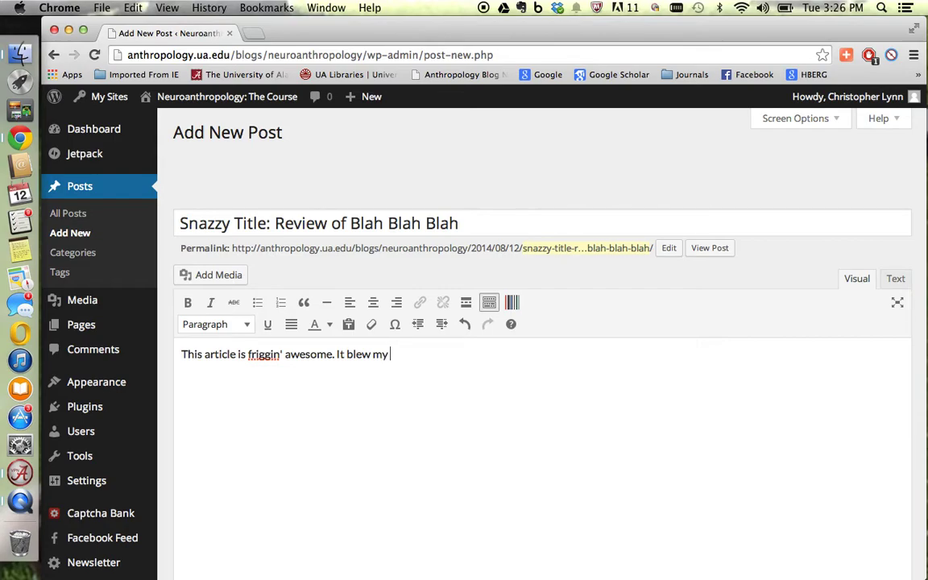
{"action": "type", "text": "mind because"}
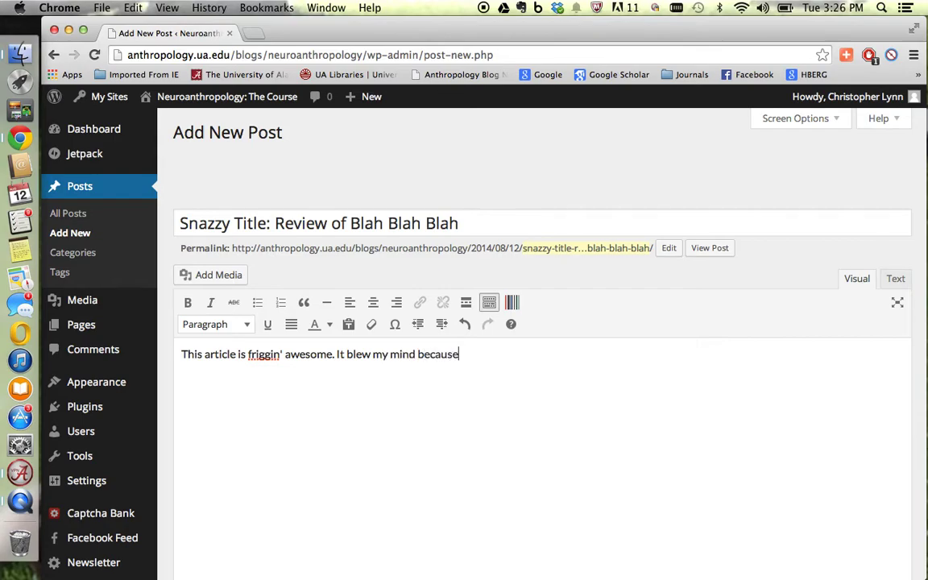
{"action": "type", "text": " of its awesomeness."}
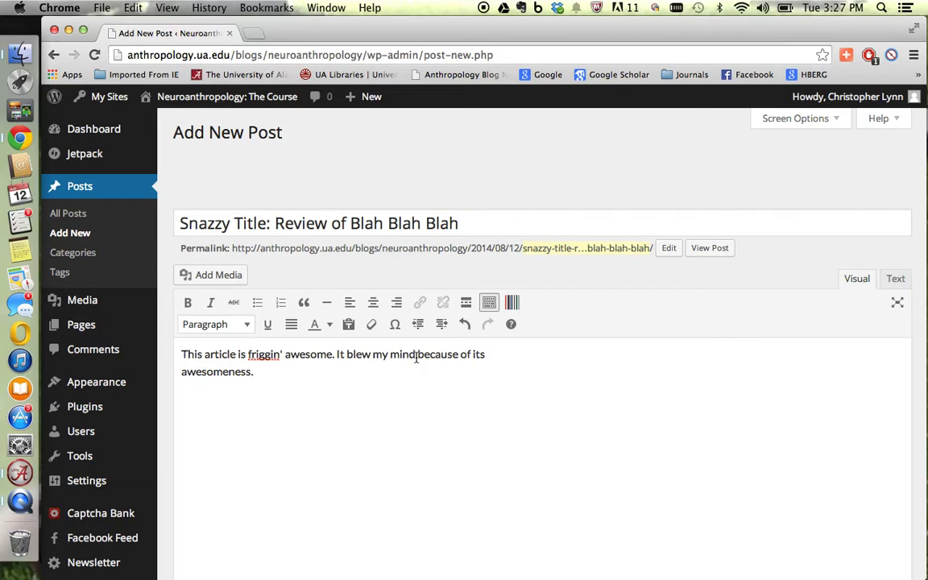
Step: Search Google for "mind" in a new browser tab and open the Wikipedia article on Mind
{"action": "left_click", "coordinate": [250, 33]}
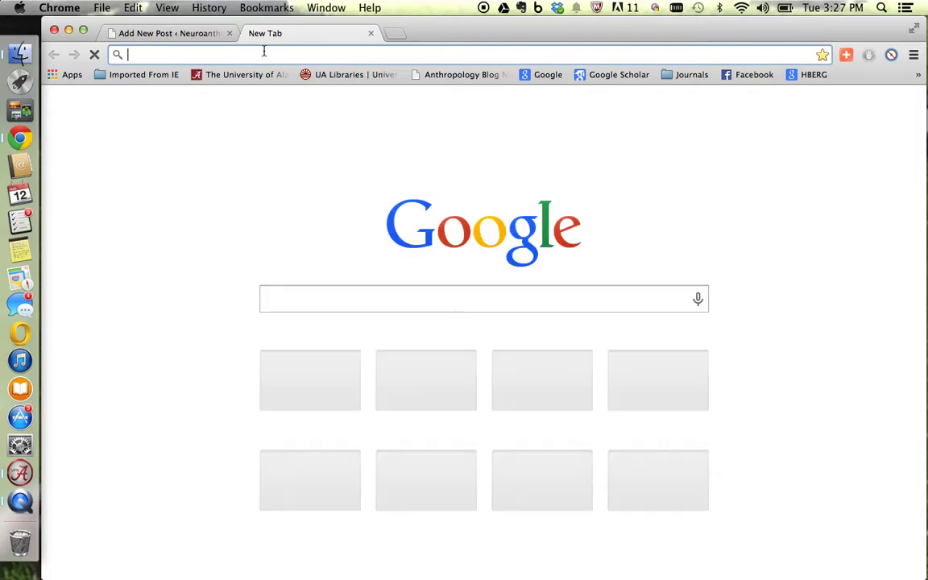
{"action": "type", "text": "m"}
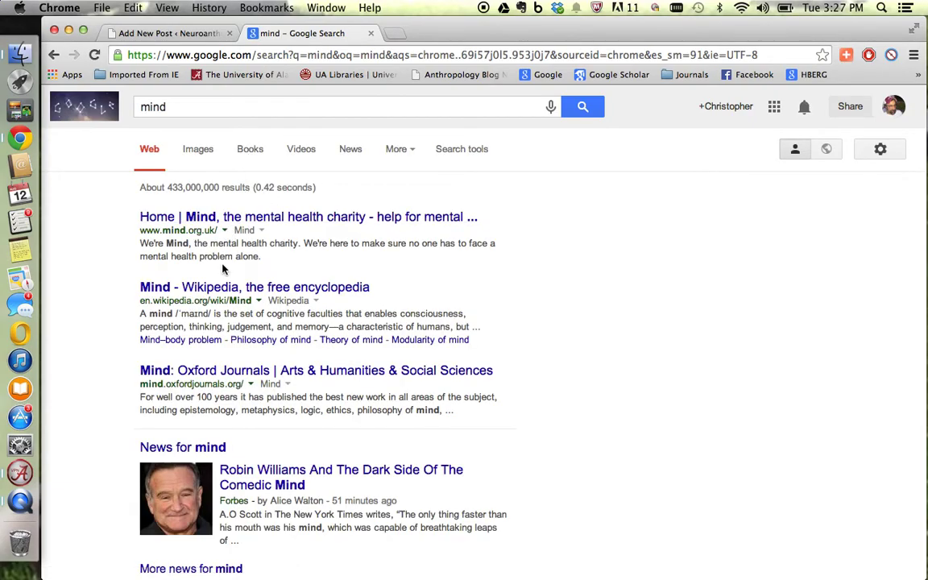
{"action": "left_click", "coordinate": [224, 290]}
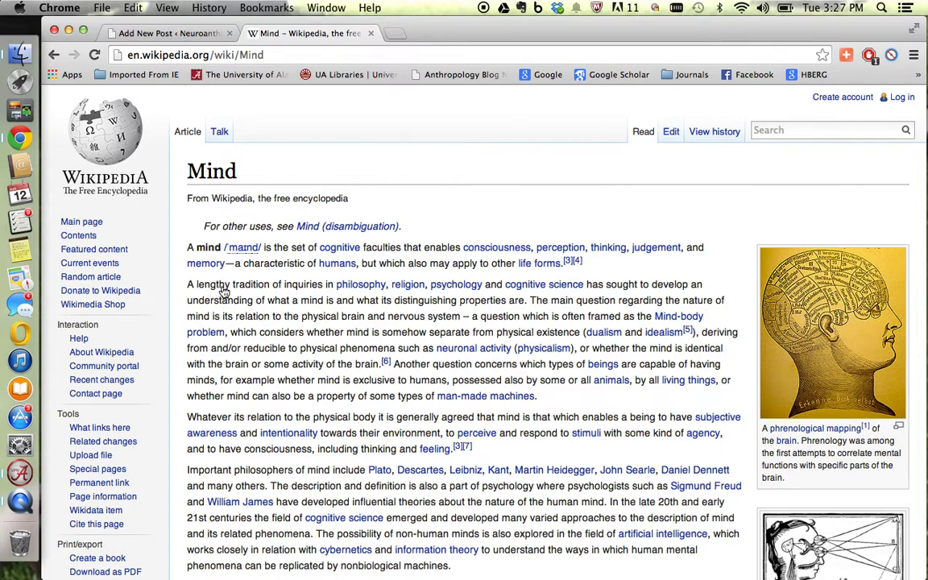
Step: Copy the web address of the Wikipedia article on Mind
{"action": "double_click", "coordinate": [203, 55]}
{"action": "triple_click", "coordinate": [203, 55]}
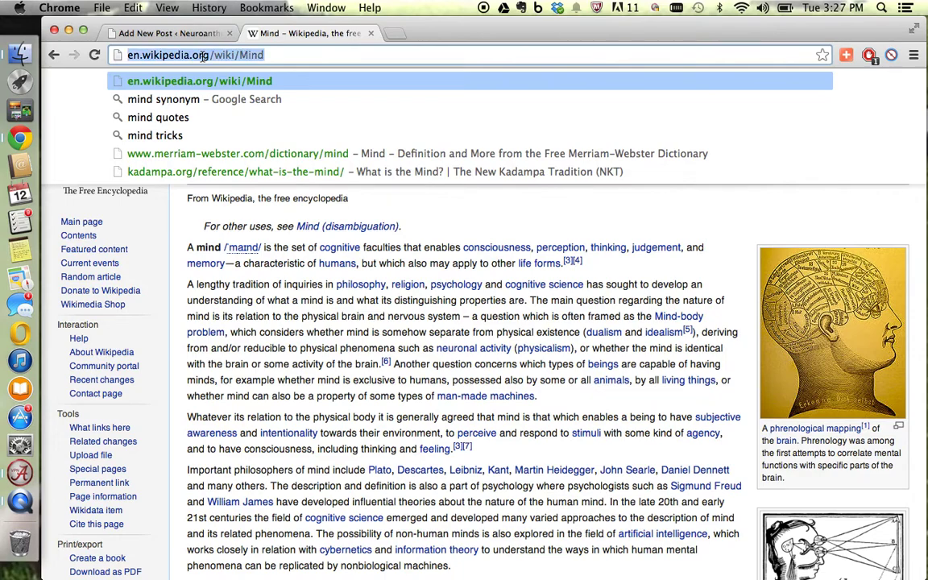
{"action": "left_click", "coordinate": [203, 56]}
{"action": "triple_click", "coordinate": [203, 56]}
{"action": "right_click", "coordinate": [203, 56]}
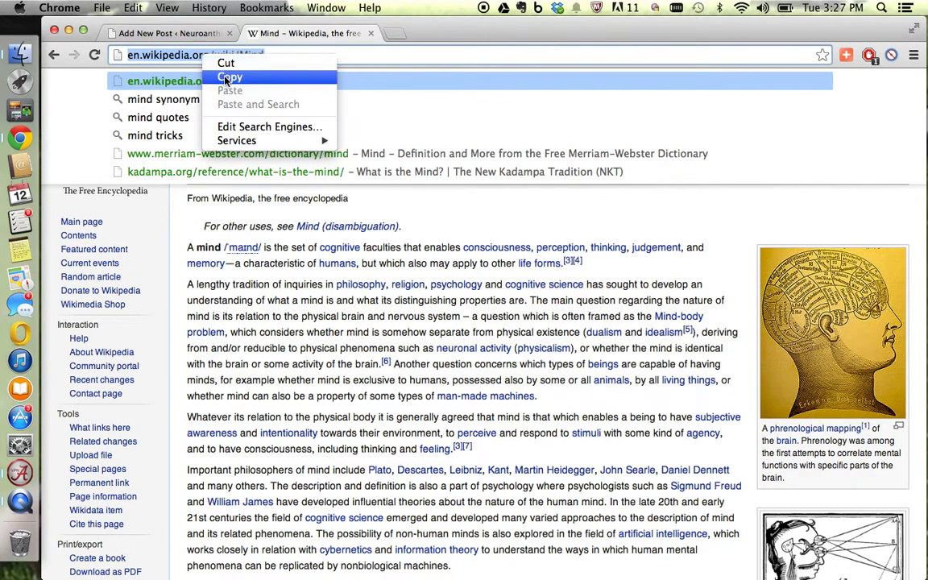
{"action": "left_click", "coordinate": [226, 78]}
{"action": "left_click", "coordinate": [179, 32]}
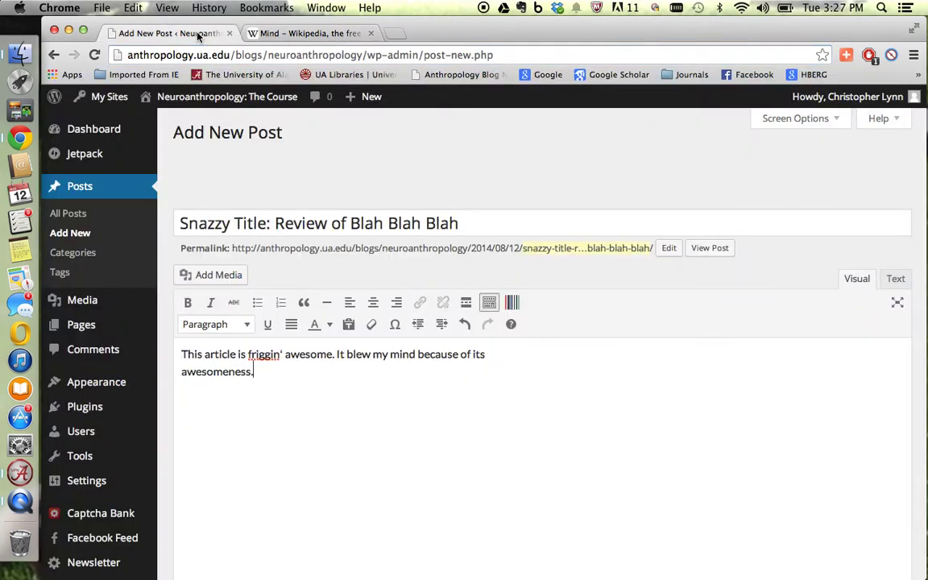
{"action": "double_click", "coordinate": [413, 356]}
{"action": "left_click", "coordinate": [420, 302]}
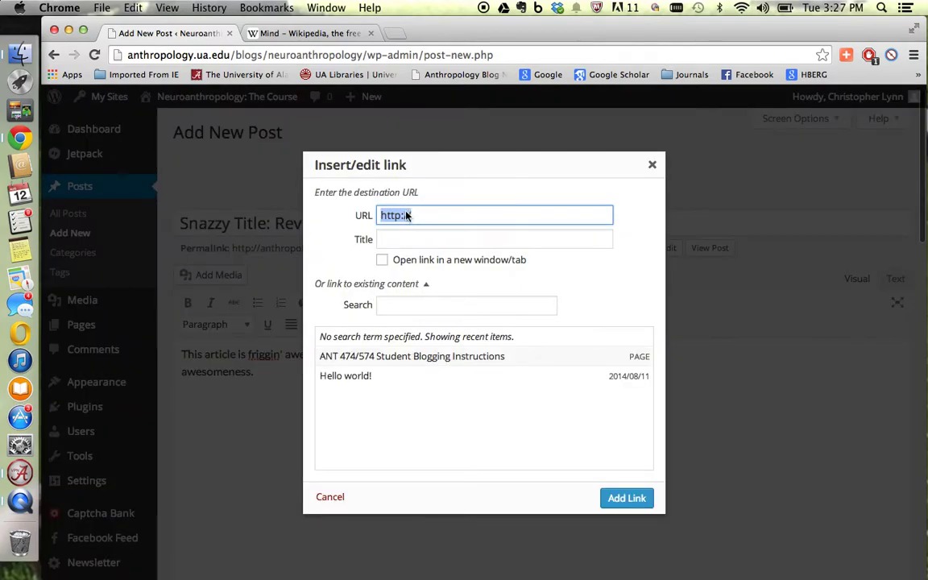
{"action": "right_click", "coordinate": [407, 216]}
{"action": "left_click", "coordinate": [434, 281]}
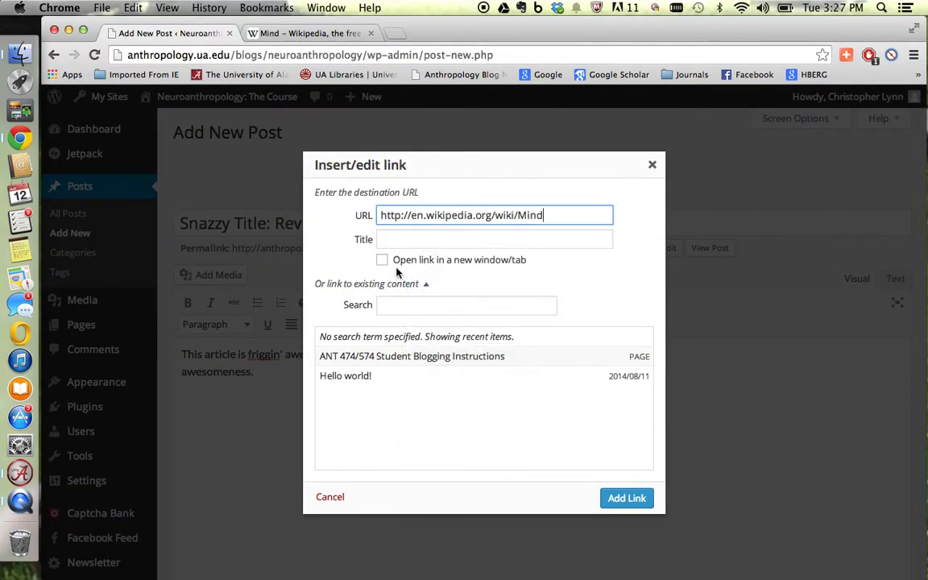
{"action": "left_click", "coordinate": [382, 261]}
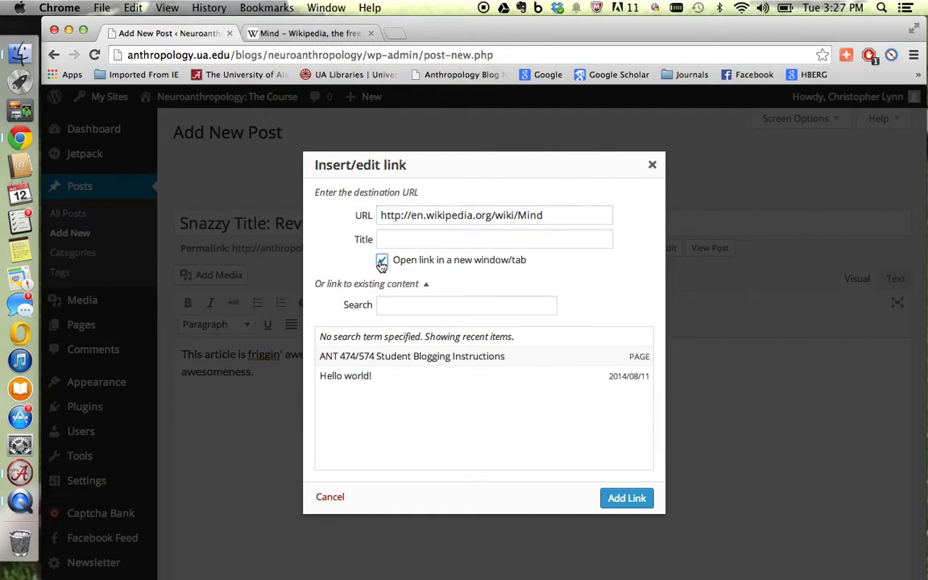
{"action": "left_click", "coordinate": [627, 499]}
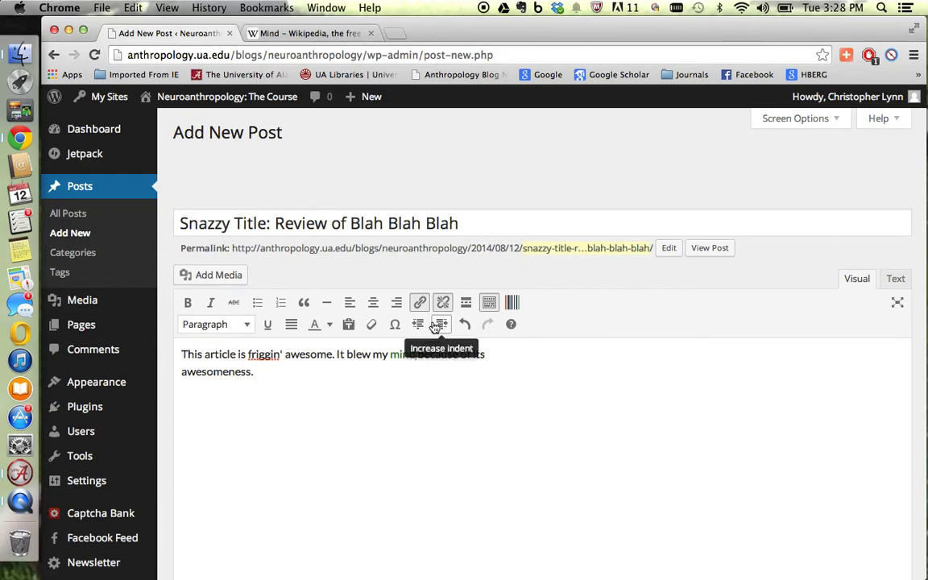
{"action": "left_click", "coordinate": [419, 302]}
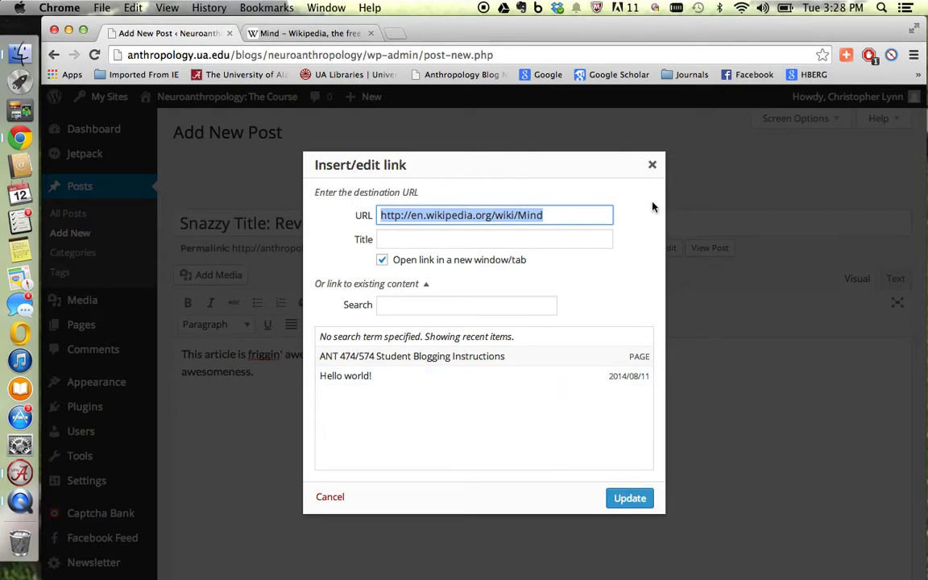
{"action": "left_click", "coordinate": [653, 167]}
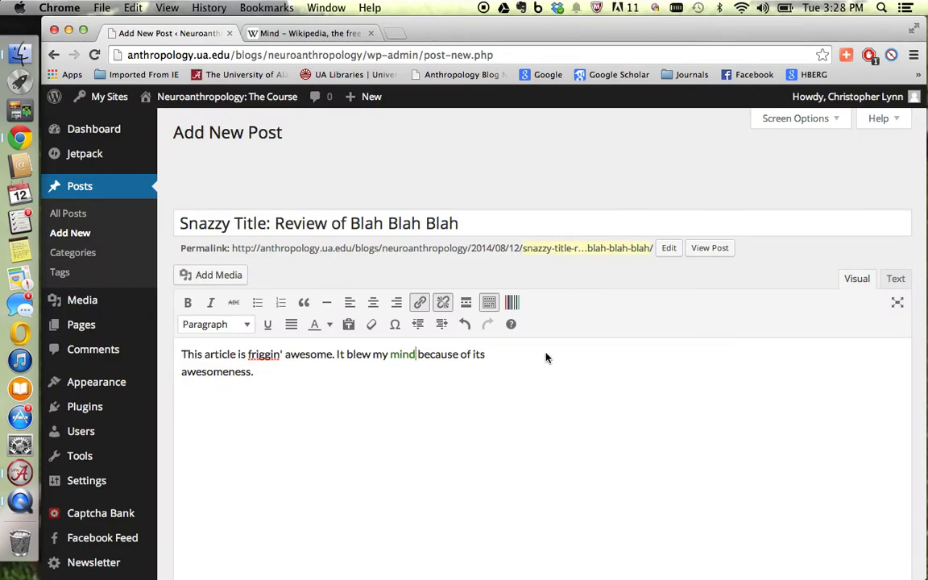
Step: Upload fossil.jpg from the Pictures folder to the post's media library
{"action": "left_click", "coordinate": [318, 35]}
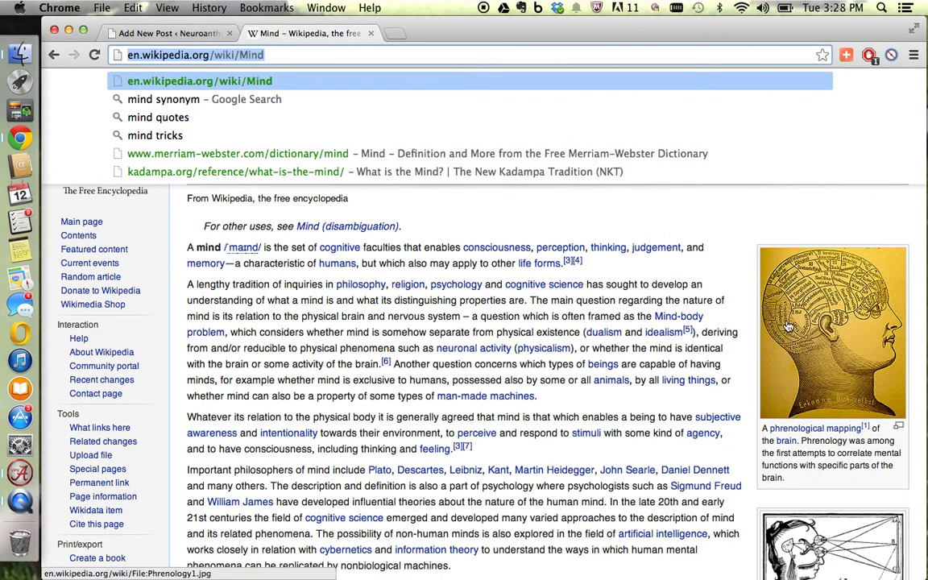
{"action": "left_click", "coordinate": [183, 36]}
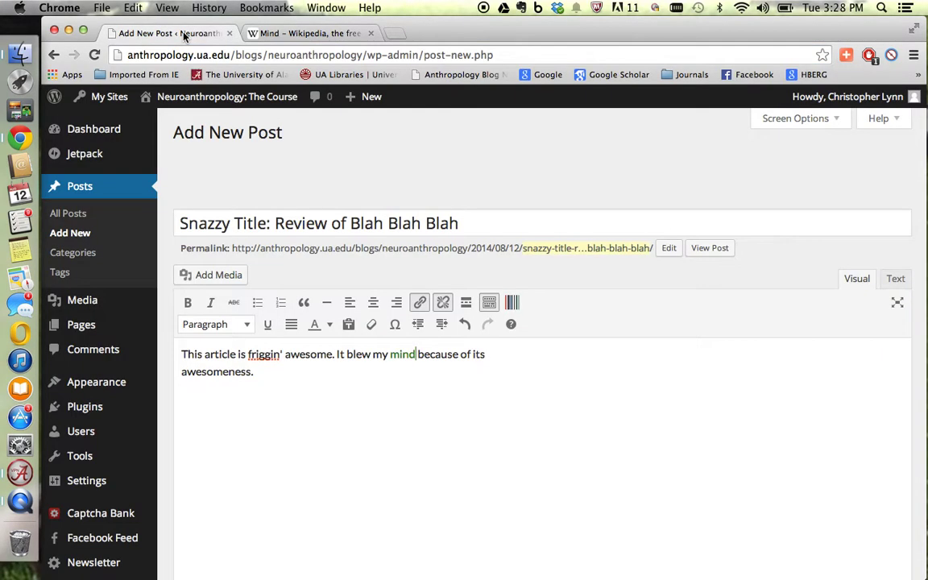
{"action": "left_click", "coordinate": [239, 277]}
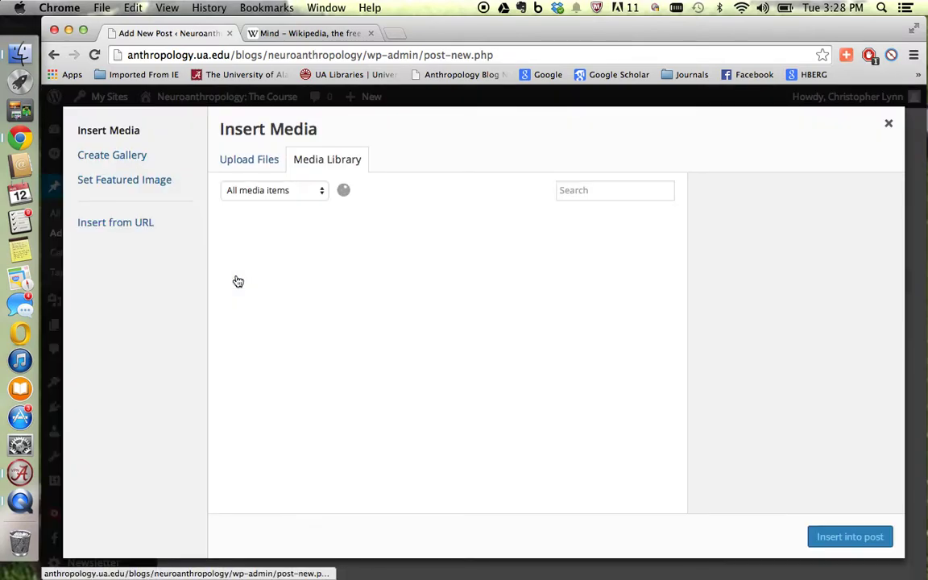
{"action": "left_click", "coordinate": [264, 160]}
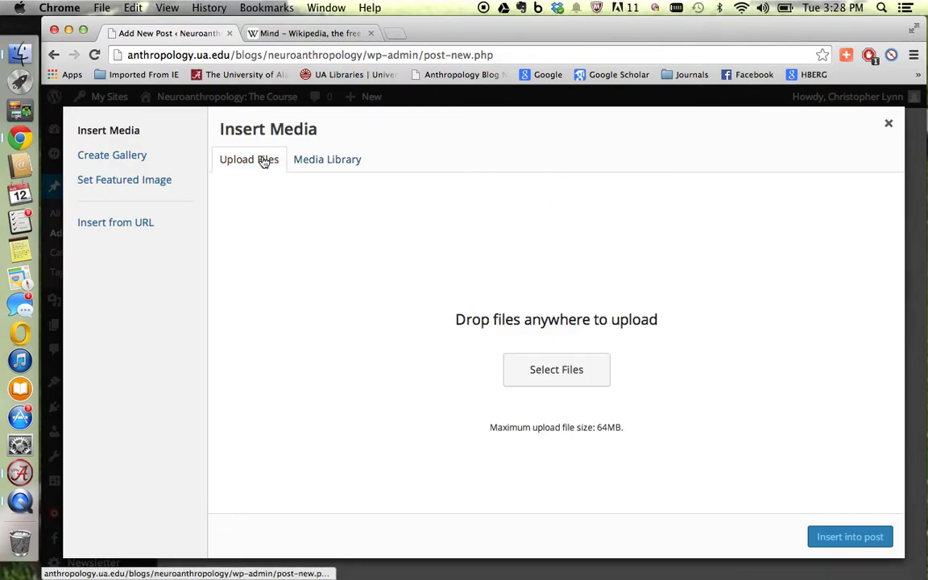
{"action": "left_click", "coordinate": [557, 371]}
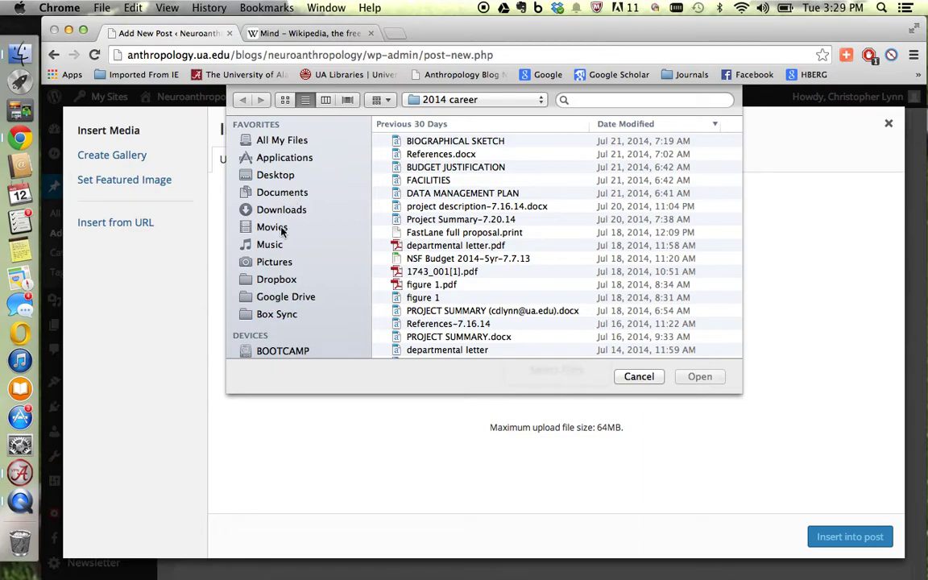
{"action": "left_click", "coordinate": [277, 261]}
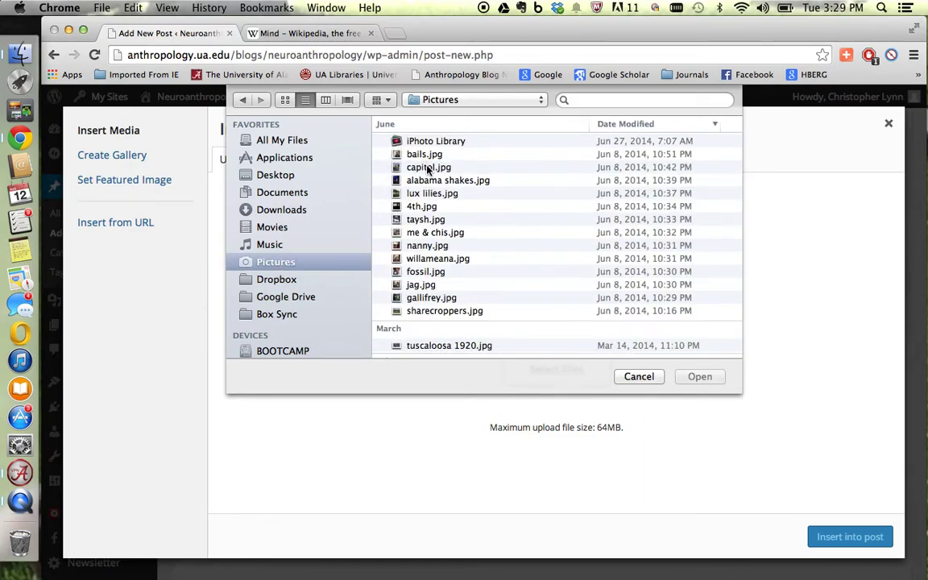
{"action": "left_click", "coordinate": [430, 194]}
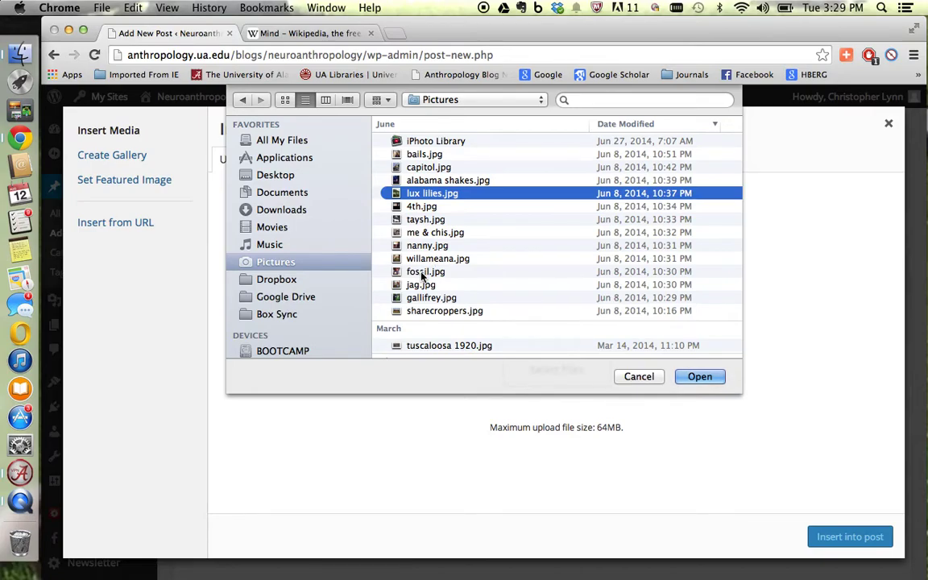
{"action": "scroll", "coordinate": [420, 276], "scroll_direction": "down", "scroll_amount": 5}
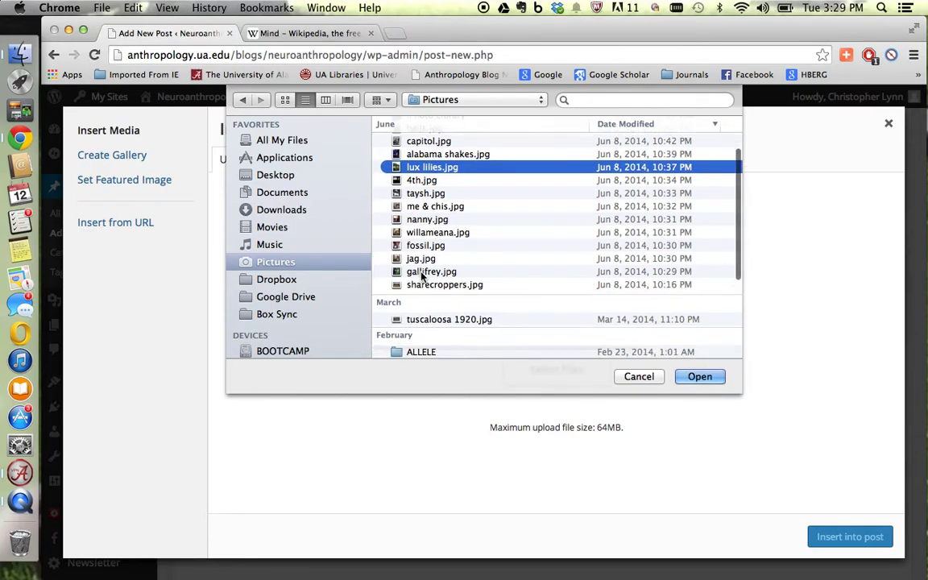
{"action": "scroll", "coordinate": [420, 276], "scroll_direction": "down", "scroll_amount": 3}
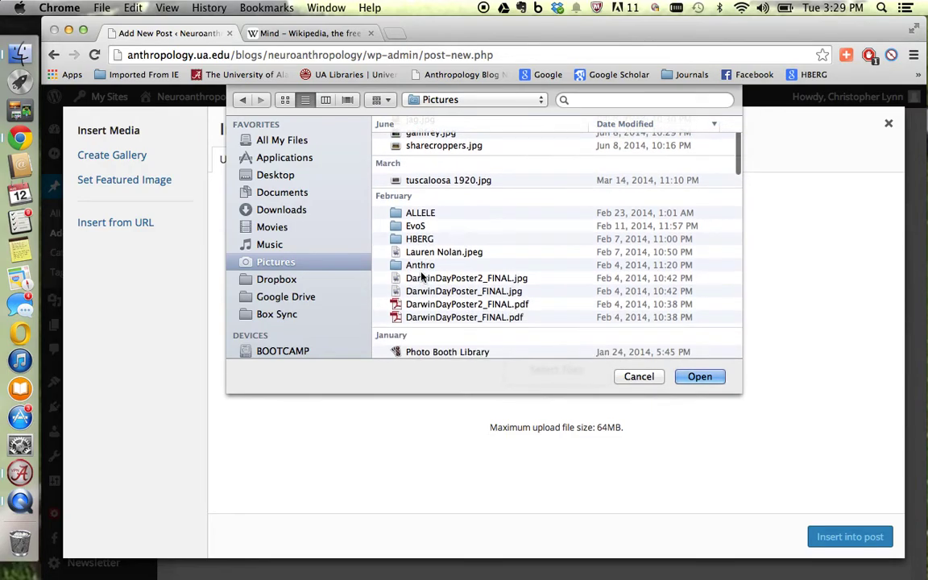
{"action": "scroll", "coordinate": [421, 277], "scroll_direction": "up", "scroll_amount": 4}
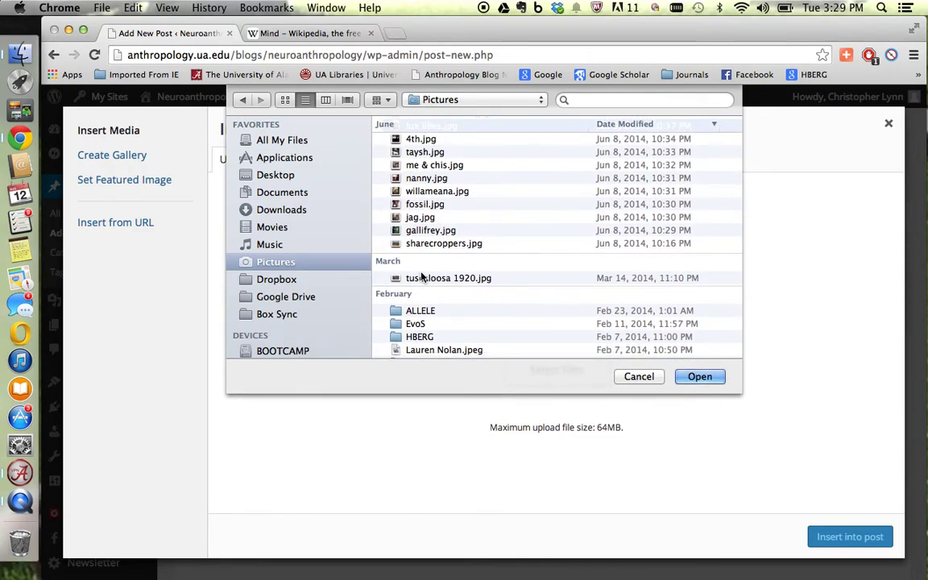
{"action": "scroll", "coordinate": [420, 276], "scroll_direction": "up", "scroll_amount": 4}
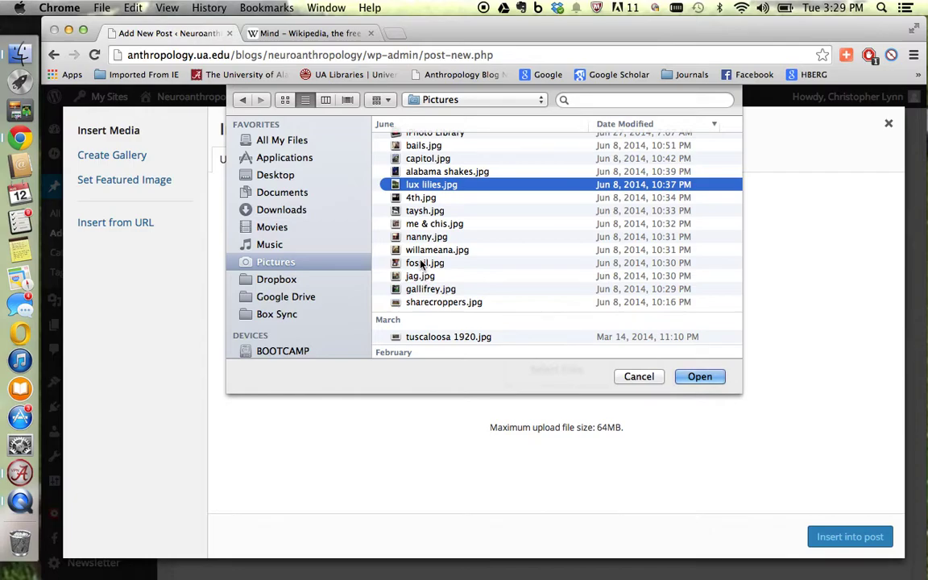
{"action": "double_click", "coordinate": [421, 264]}
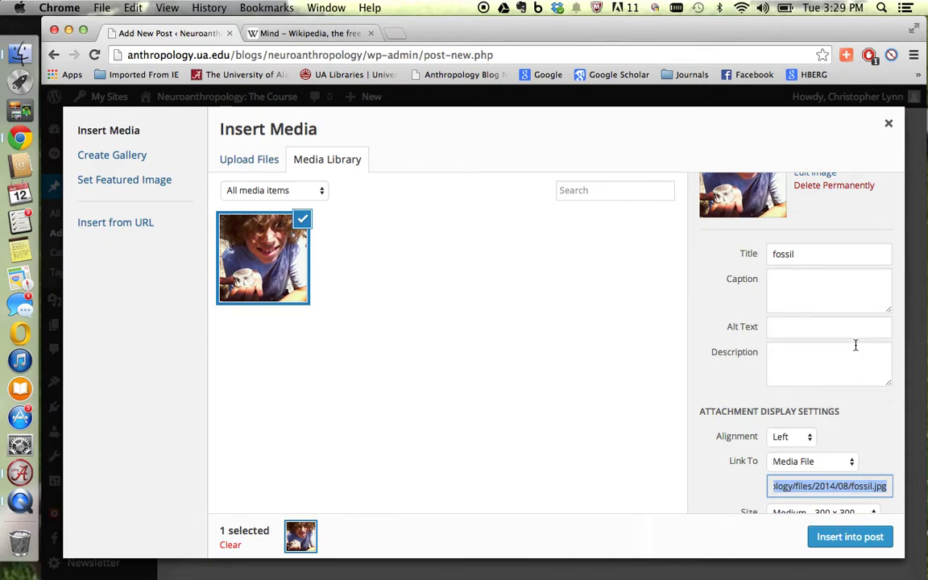
Step: Insert the fossil image into the post with Left alignment, linked to the Media File, at size Medium – 300 × 300
{"action": "scroll", "coordinate": [806, 364], "scroll_direction": "down", "scroll_amount": 2}
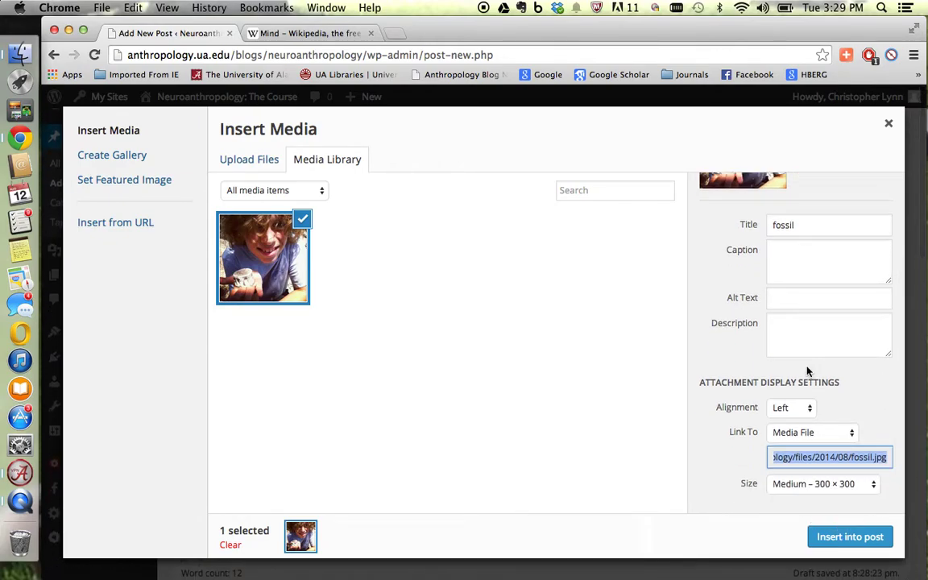
{"action": "left_click", "coordinate": [808, 412]}
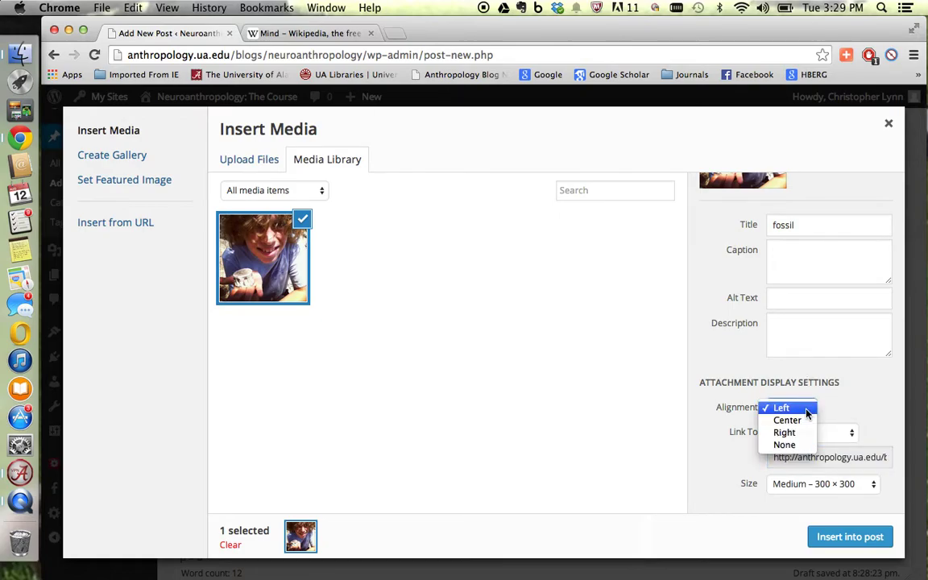
{"action": "left_click", "coordinate": [790, 419]}
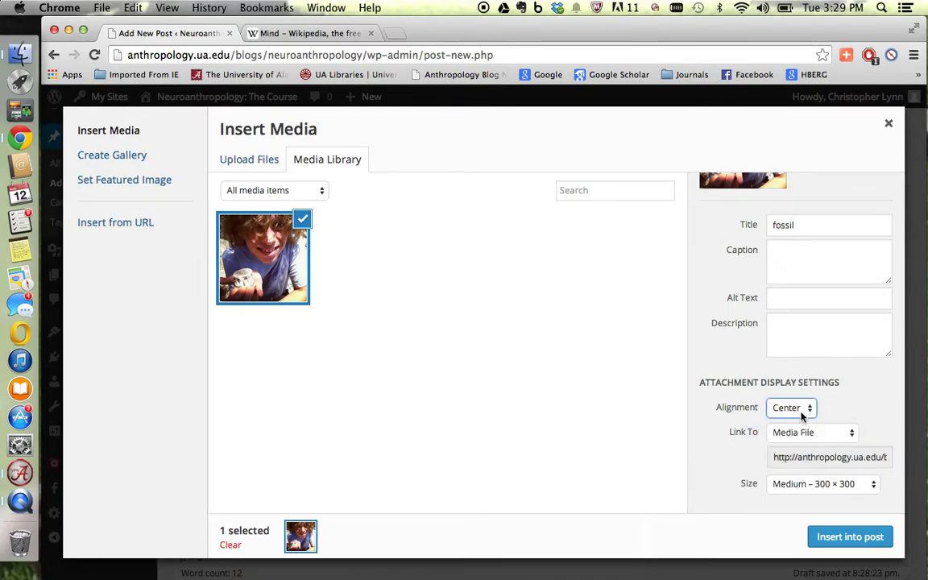
{"action": "left_click", "coordinate": [813, 436]}
{"action": "left_click", "coordinate": [813, 435]}
{"action": "left_click", "coordinate": [820, 487]}
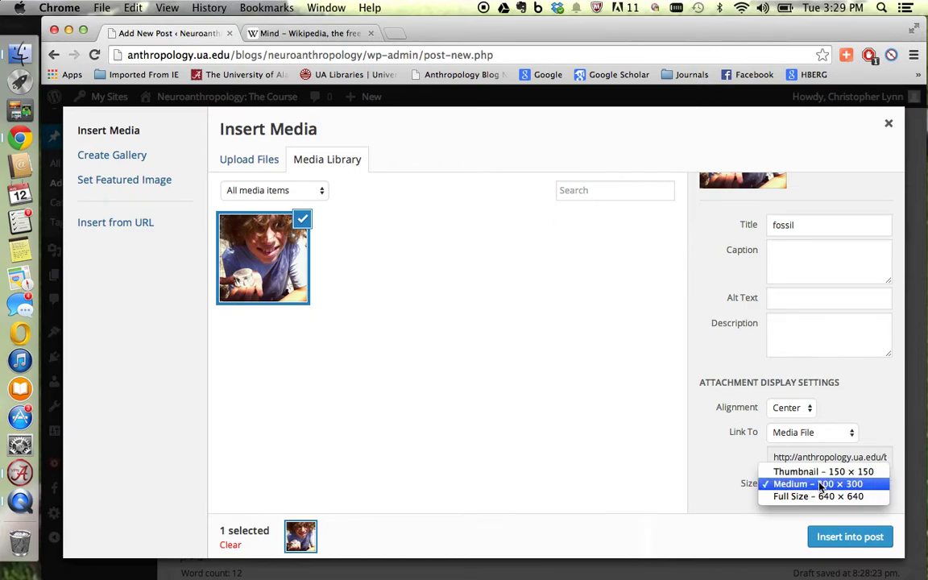
{"action": "left_click", "coordinate": [803, 408]}
{"action": "left_click", "coordinate": [802, 411]}
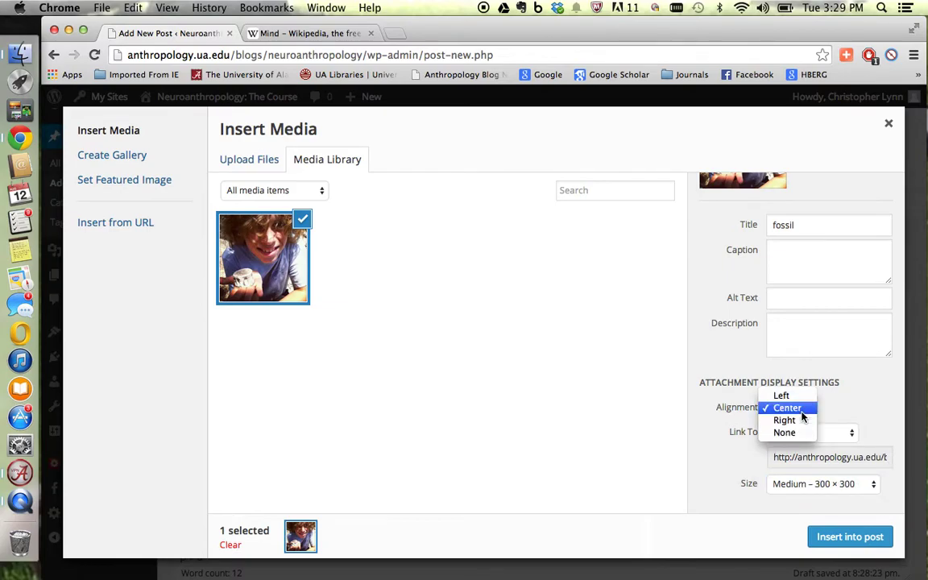
{"action": "left_click", "coordinate": [793, 395]}
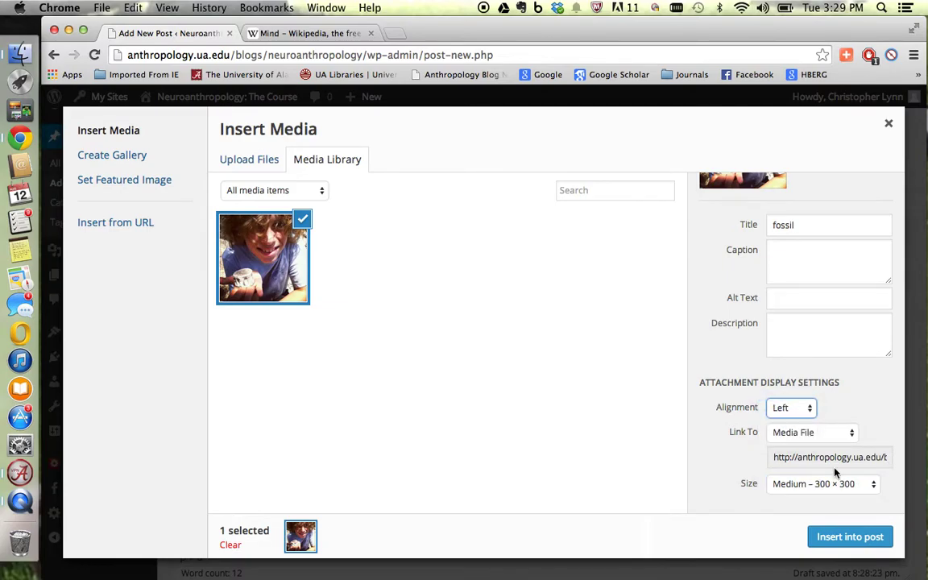
{"action": "left_click", "coordinate": [849, 536]}
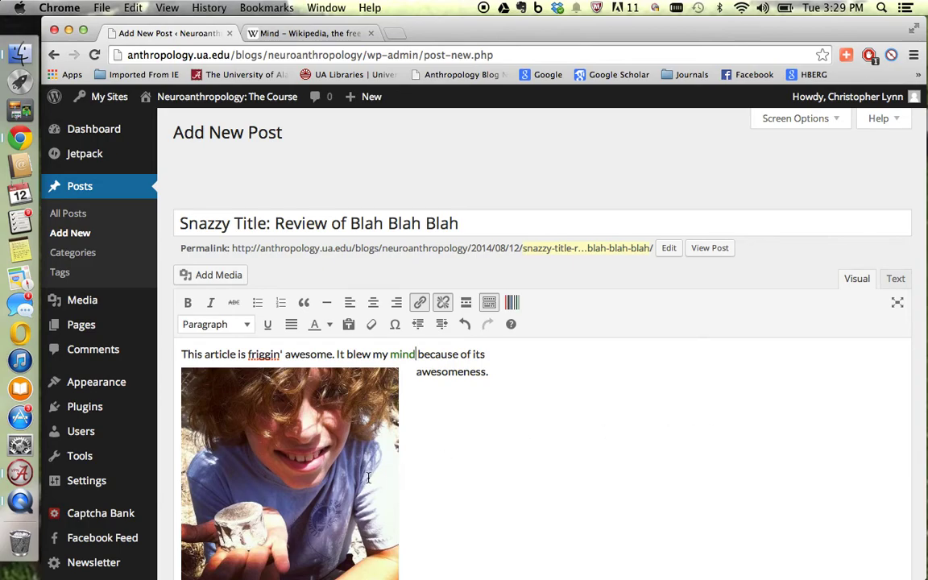
Step: Give the inserted image in the post the caption "My son & his fossil"
{"action": "left_click", "coordinate": [329, 466]}
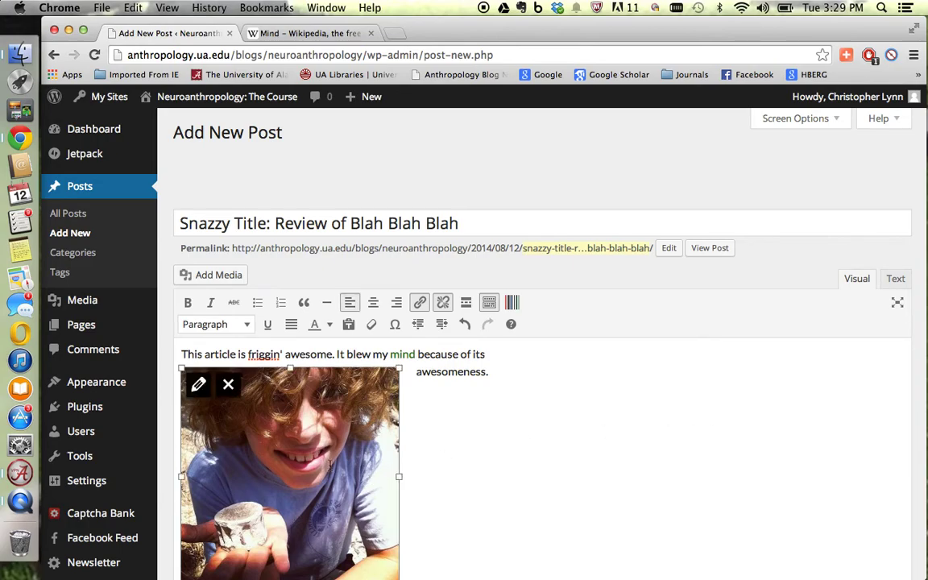
{"action": "left_click", "coordinate": [198, 384]}
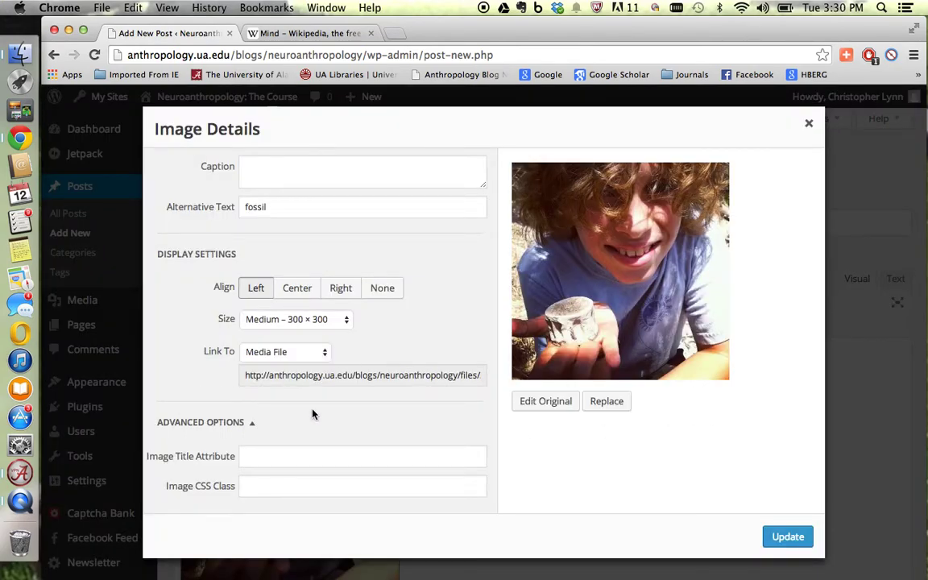
{"action": "left_click", "coordinate": [307, 171]}
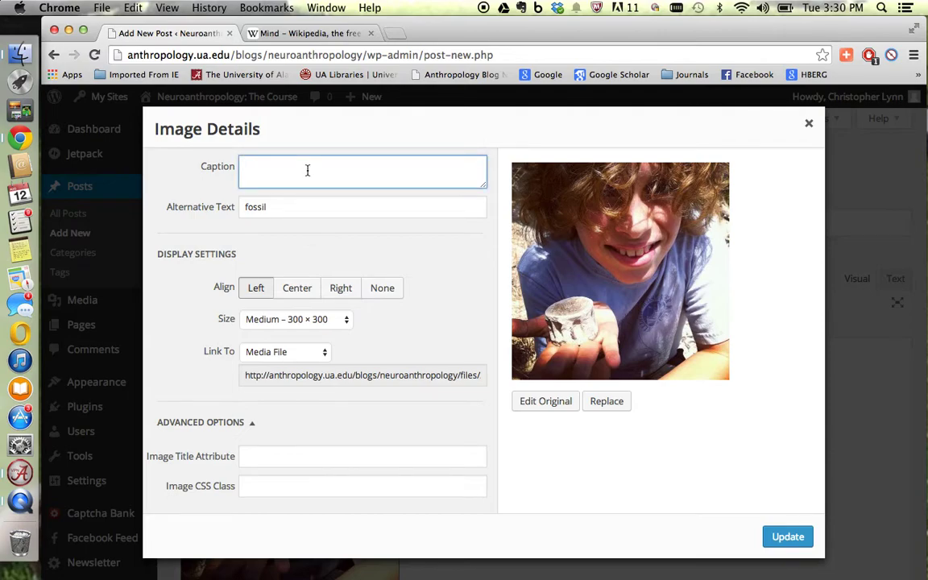
{"action": "type", "text": "My son & his fossil"}
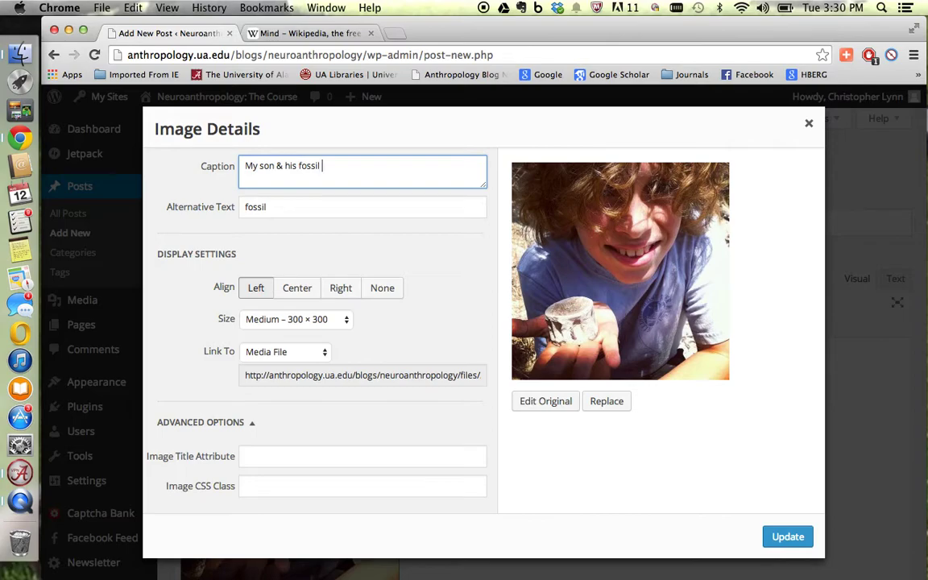
{"action": "left_click", "coordinate": [787, 537]}
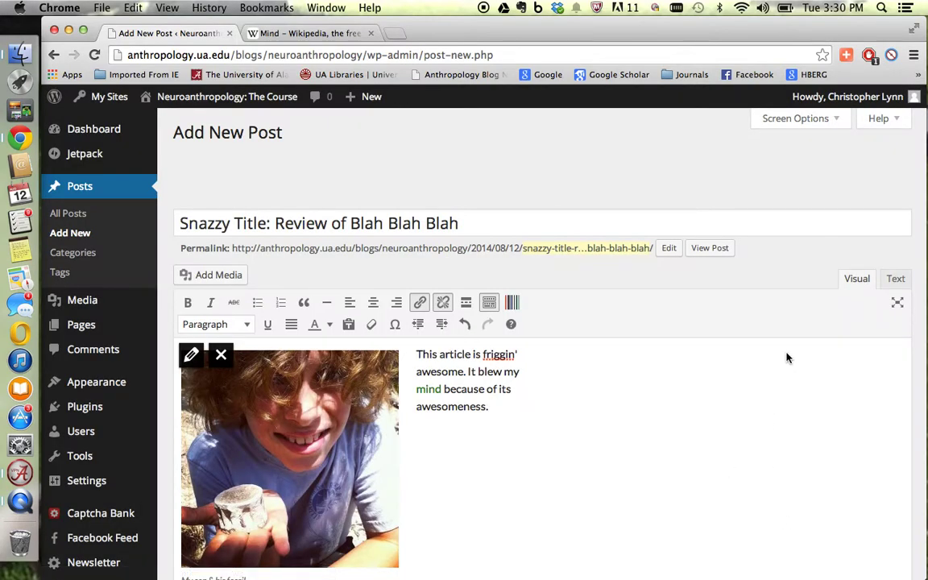
Step: Add two tags to the post: the son's first name and "fossil"
{"action": "scroll", "coordinate": [787, 358], "scroll_direction": "down", "scroll_amount": 7}
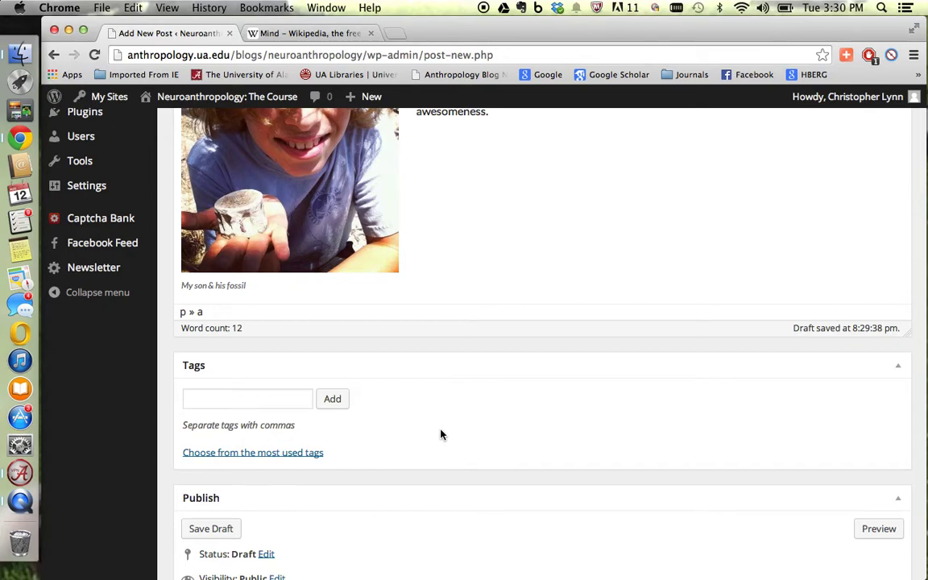
{"action": "scroll", "coordinate": [440, 435], "scroll_direction": "down", "scroll_amount": 1}
{"action": "left_click", "coordinate": [251, 358]}
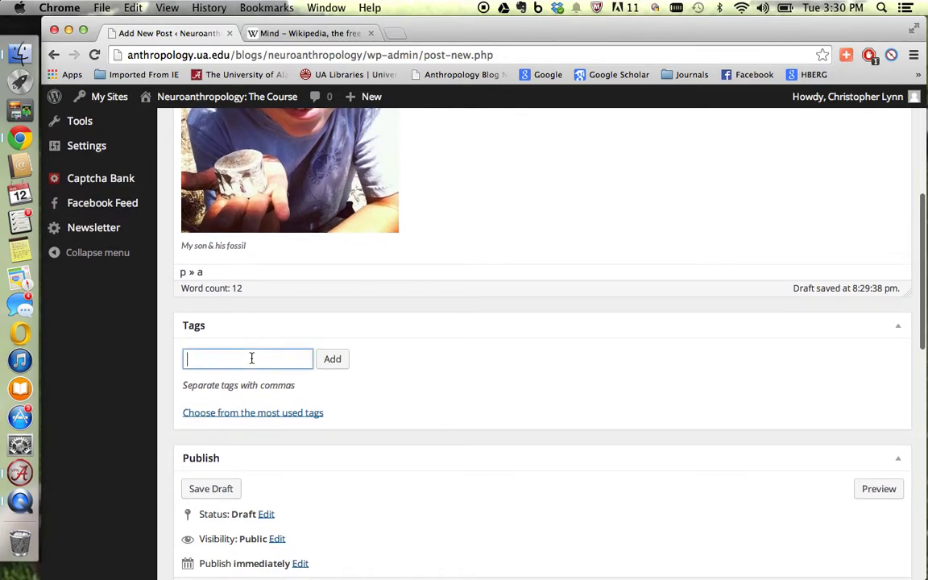
{"action": "type", "text": "Jagge"}
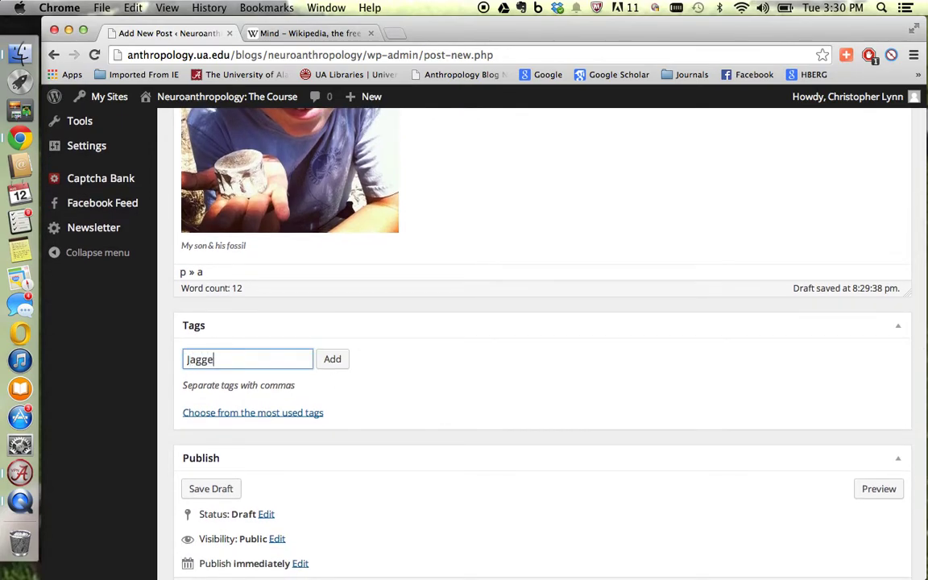
{"action": "type", "text": "r, fossi"}
{"action": "type", "text": "l"}
{"action": "left_click", "coordinate": [333, 360]}
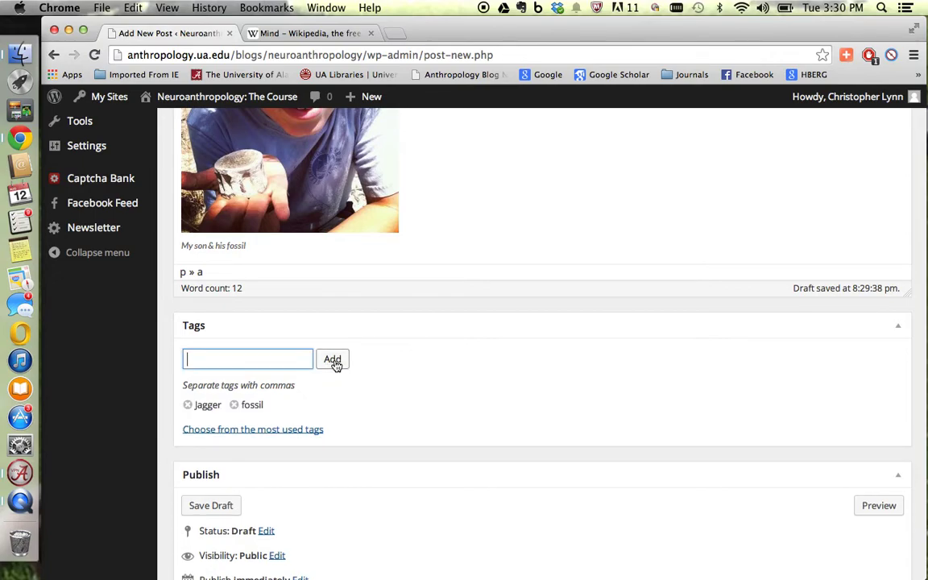
Step: Add a new category "blogging" to the post, without a parent category, and save the post as a draft
{"action": "scroll", "coordinate": [377, 403], "scroll_direction": "down", "scroll_amount": 5}
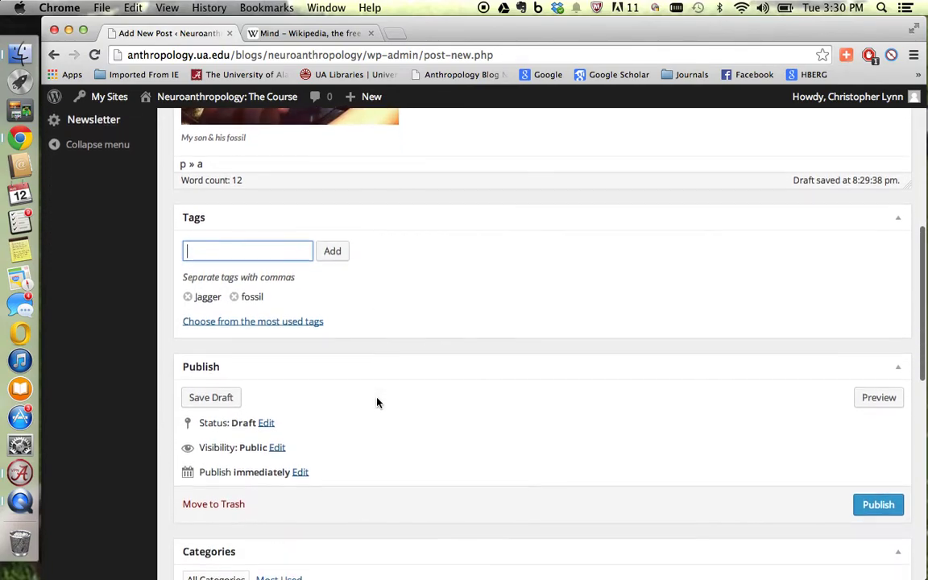
{"action": "scroll", "coordinate": [377, 402], "scroll_direction": "down", "scroll_amount": 2}
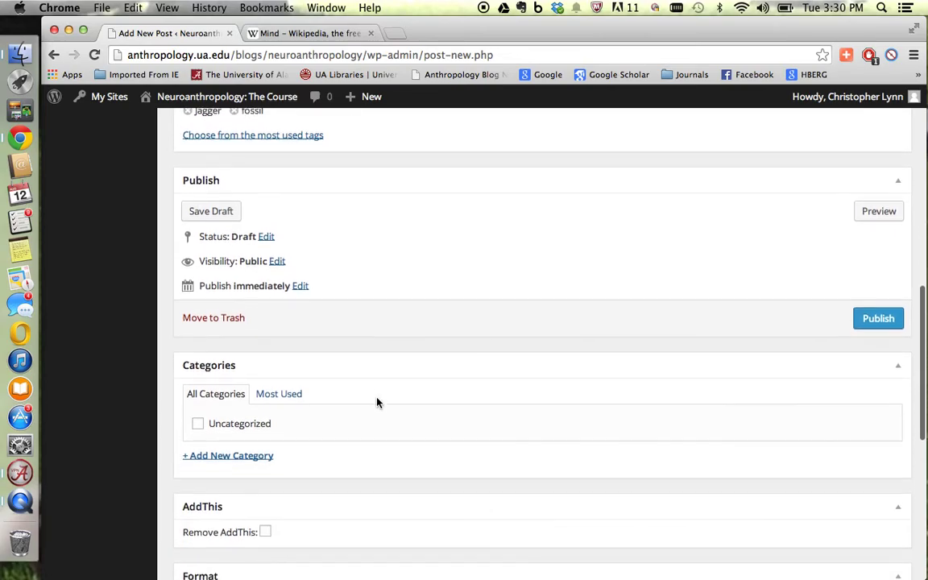
{"action": "left_click", "coordinate": [260, 456]}
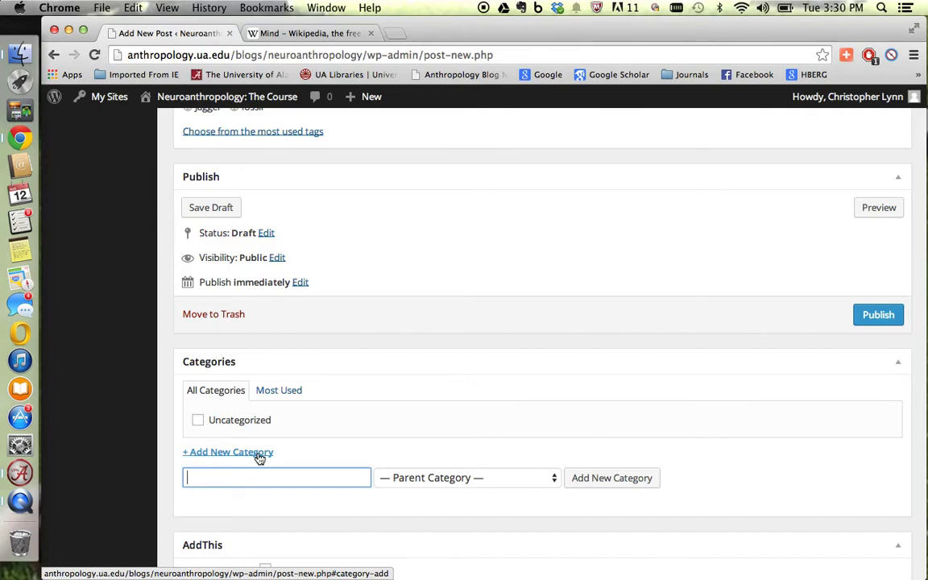
{"action": "type", "text": "blogging"}
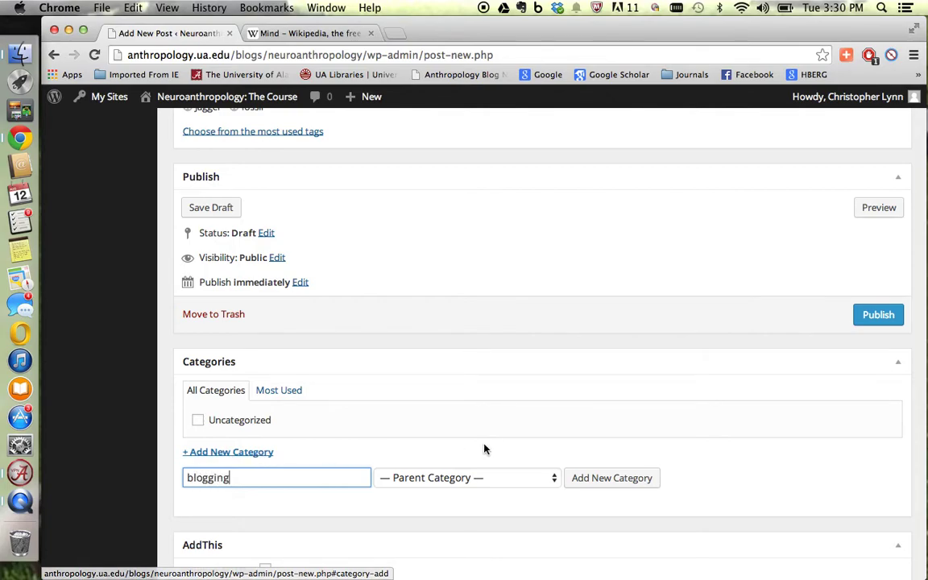
{"action": "left_click", "coordinate": [587, 480]}
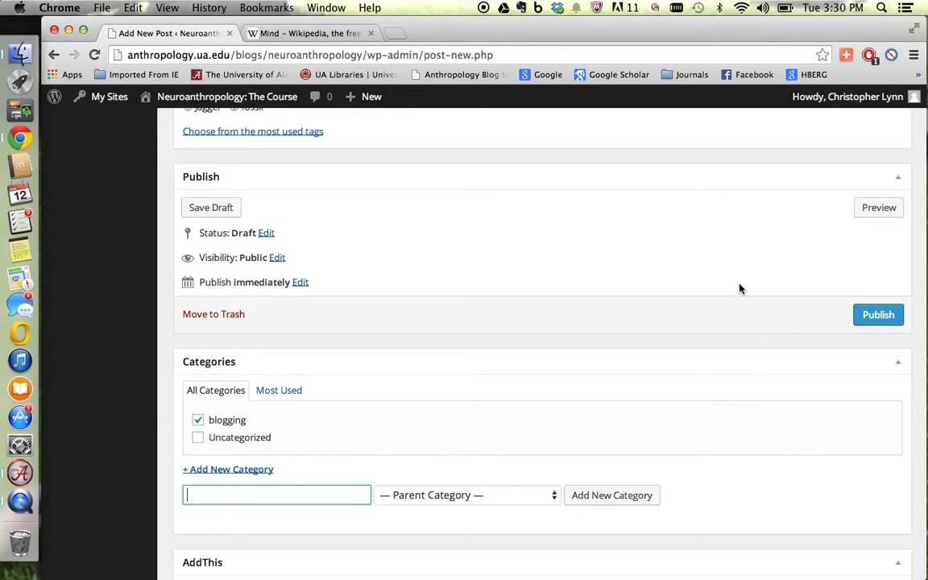
{"action": "scroll", "coordinate": [739, 288], "scroll_direction": "up", "scroll_amount": 5}
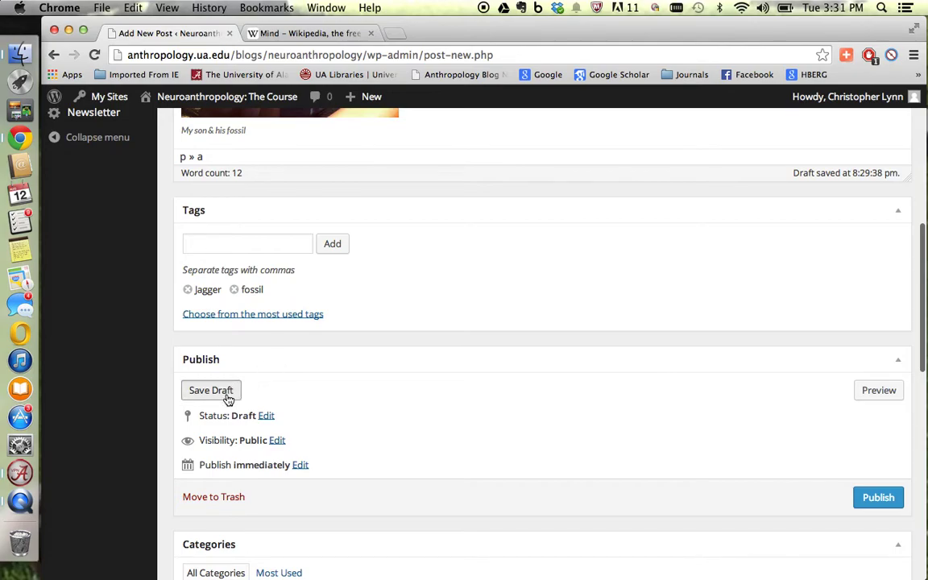
{"action": "left_click", "coordinate": [227, 394]}
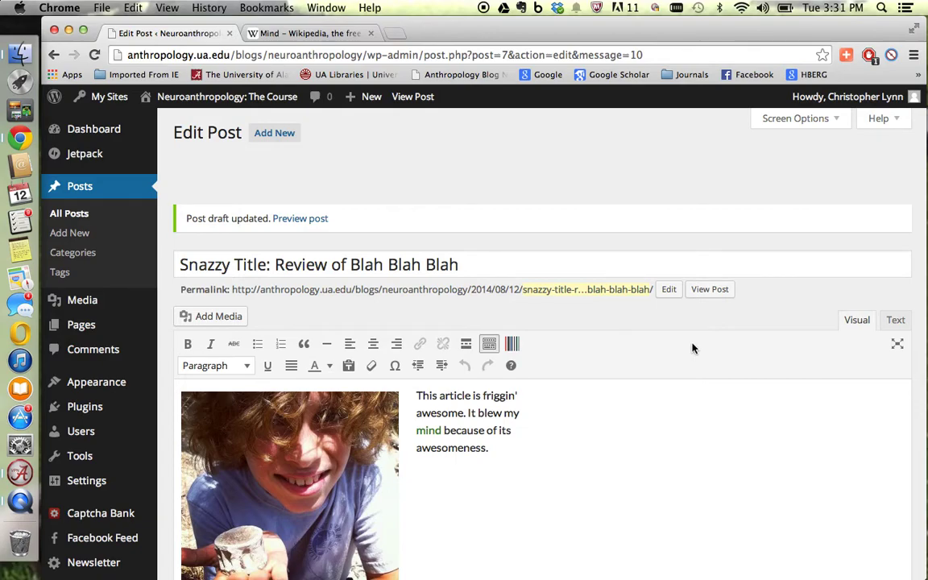
Step: View the draft post on the site and check its title, text, captioned image and tags
{"action": "left_click", "coordinate": [417, 100]}
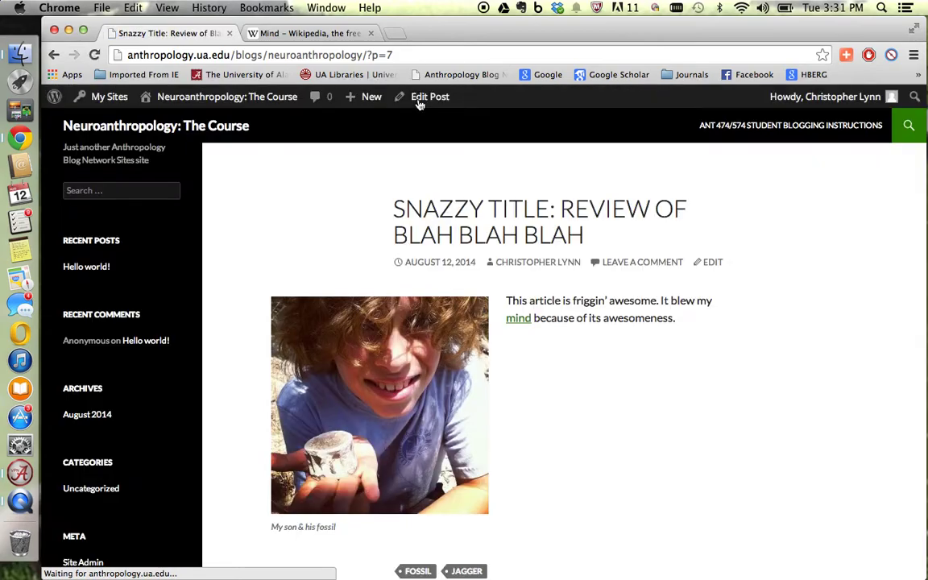
{"action": "scroll", "coordinate": [486, 188], "scroll_direction": "down", "scroll_amount": 8}
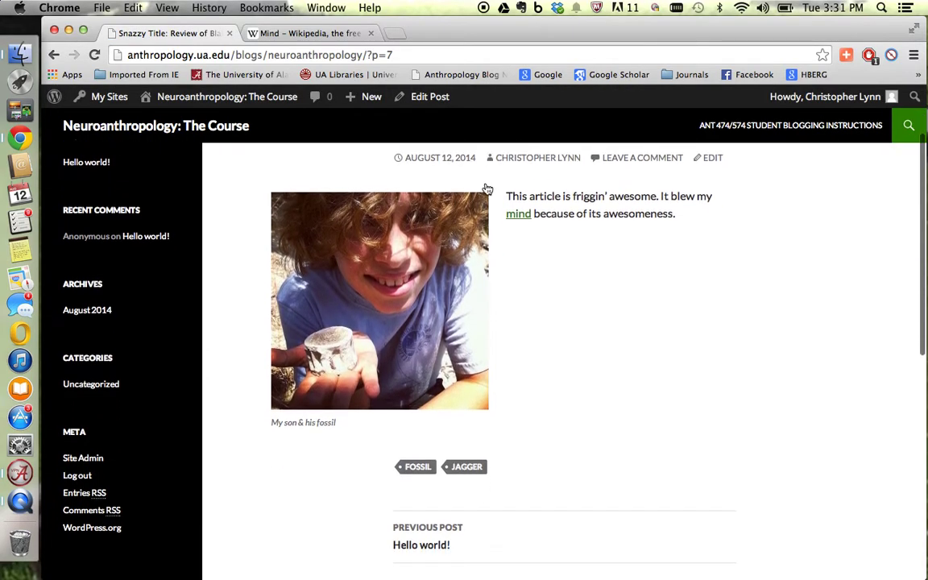
{"action": "scroll", "coordinate": [485, 187], "scroll_direction": "up", "scroll_amount": 8}
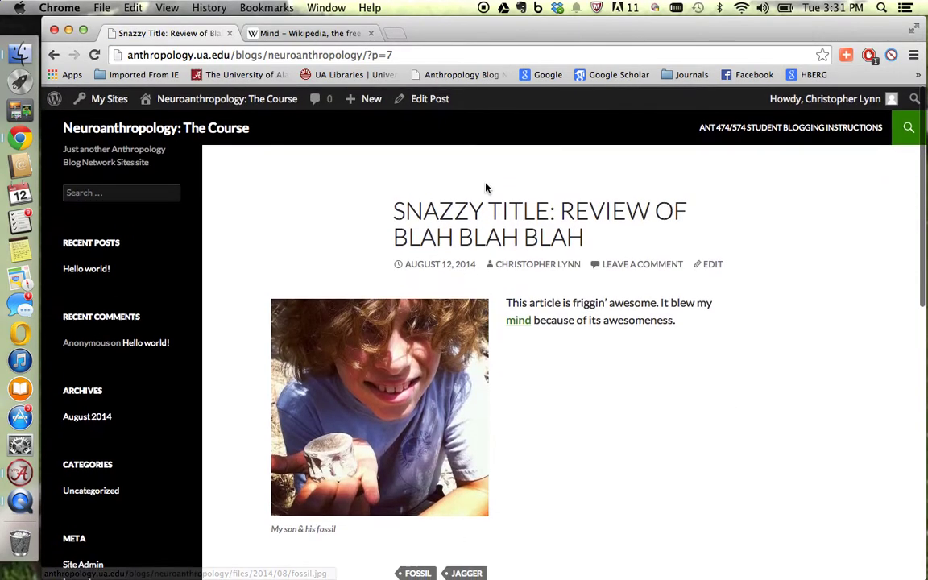
{"action": "scroll", "coordinate": [395, 127], "scroll_direction": "down", "scroll_amount": 6}
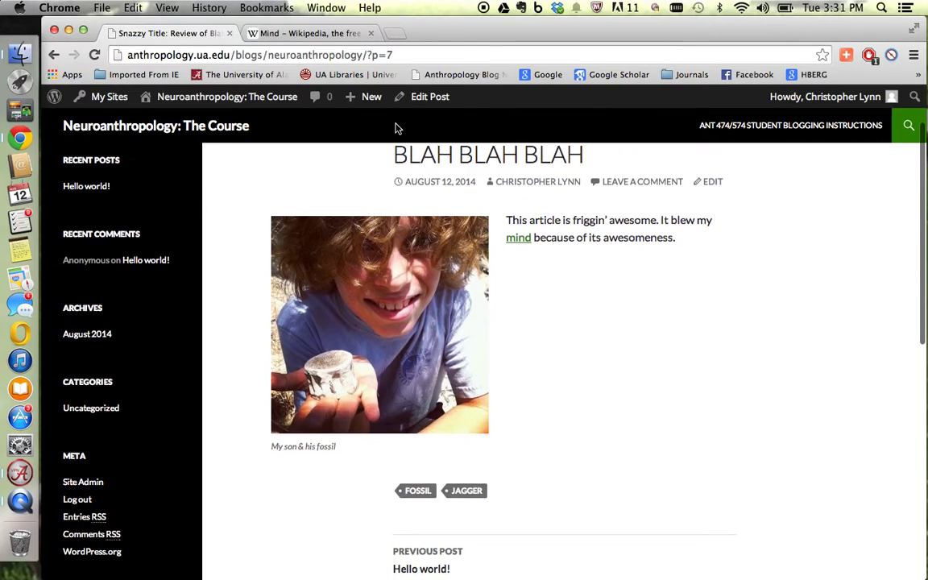
{"action": "scroll", "coordinate": [395, 127], "scroll_direction": "up", "scroll_amount": 6}
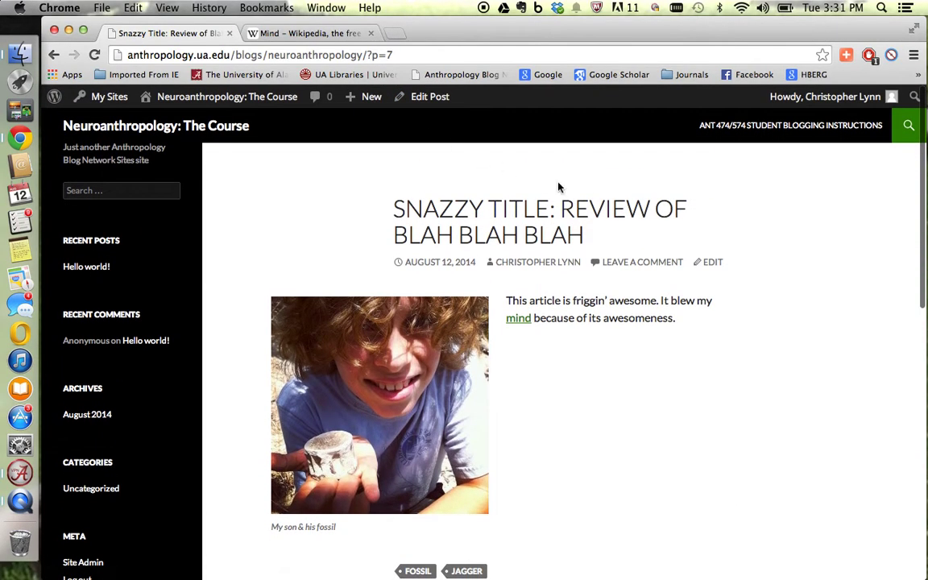
Step: Reopen the post for editing and bring up the media library for choosing its featured image
{"action": "left_click", "coordinate": [712, 265]}
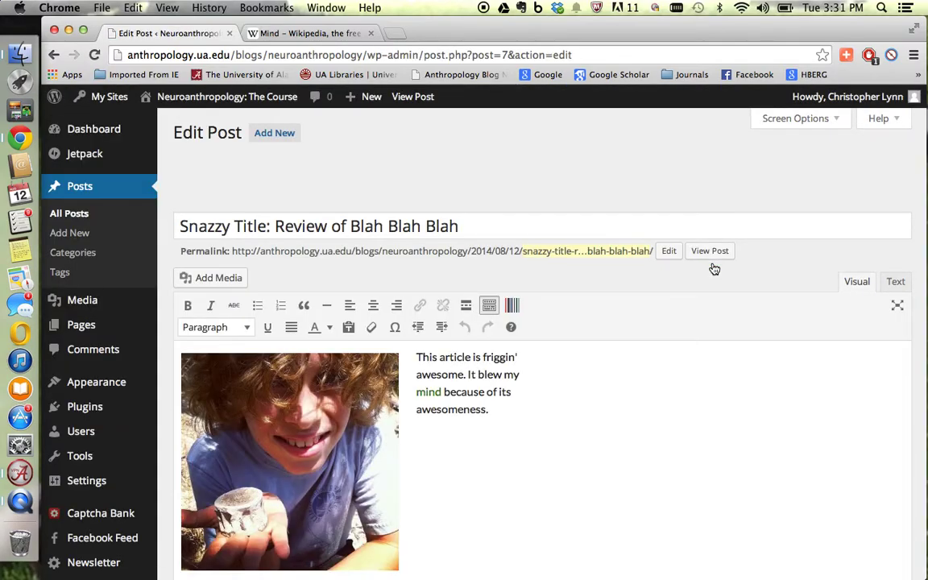
{"action": "scroll", "coordinate": [714, 268], "scroll_direction": "down", "scroll_amount": 10}
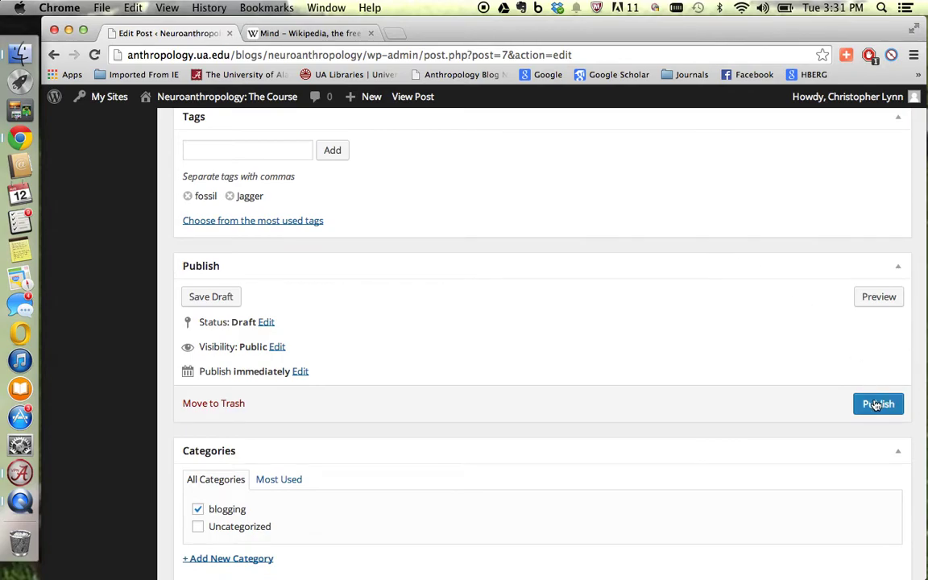
{"action": "scroll", "coordinate": [758, 326], "scroll_direction": "down", "scroll_amount": 5}
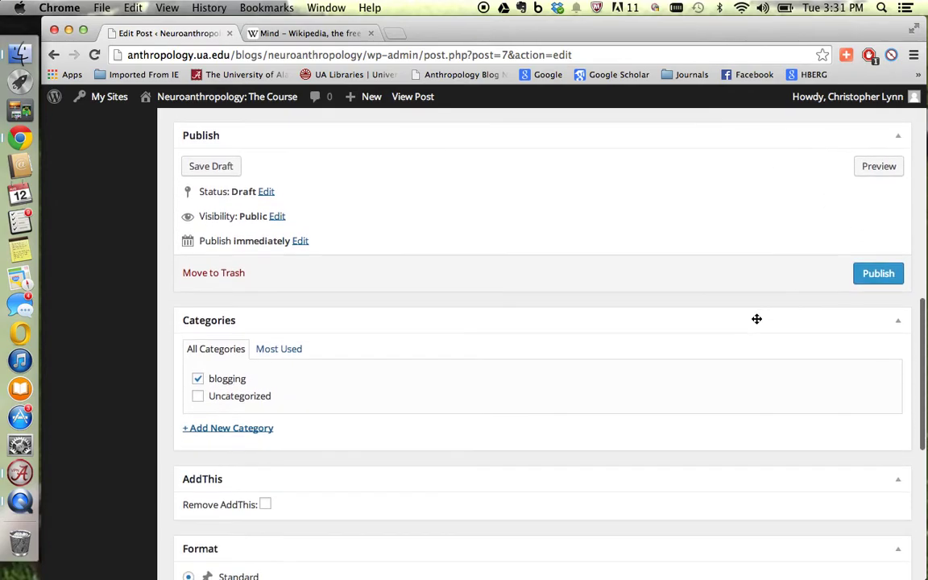
{"action": "scroll", "coordinate": [756, 323], "scroll_direction": "down", "scroll_amount": 5}
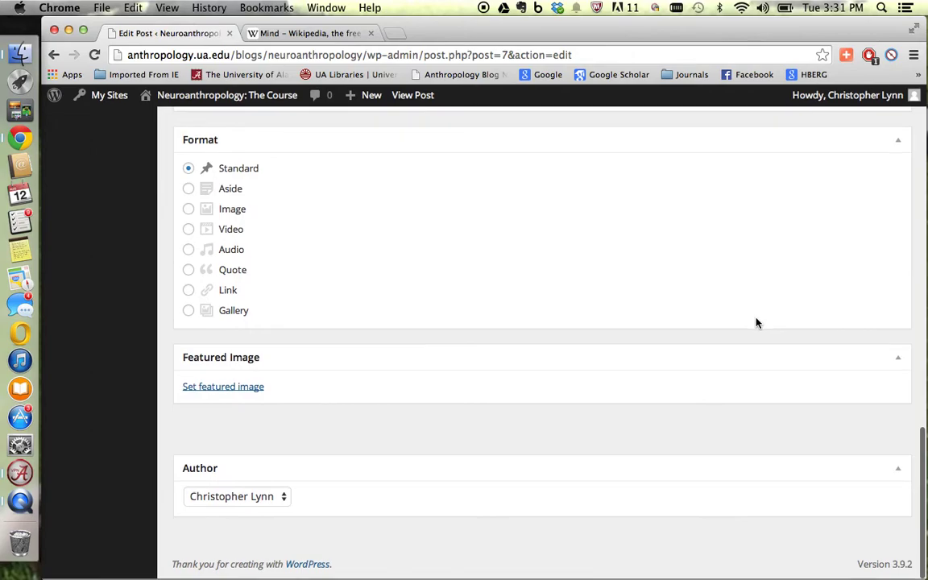
{"action": "scroll", "coordinate": [757, 323], "scroll_direction": "up", "scroll_amount": 10}
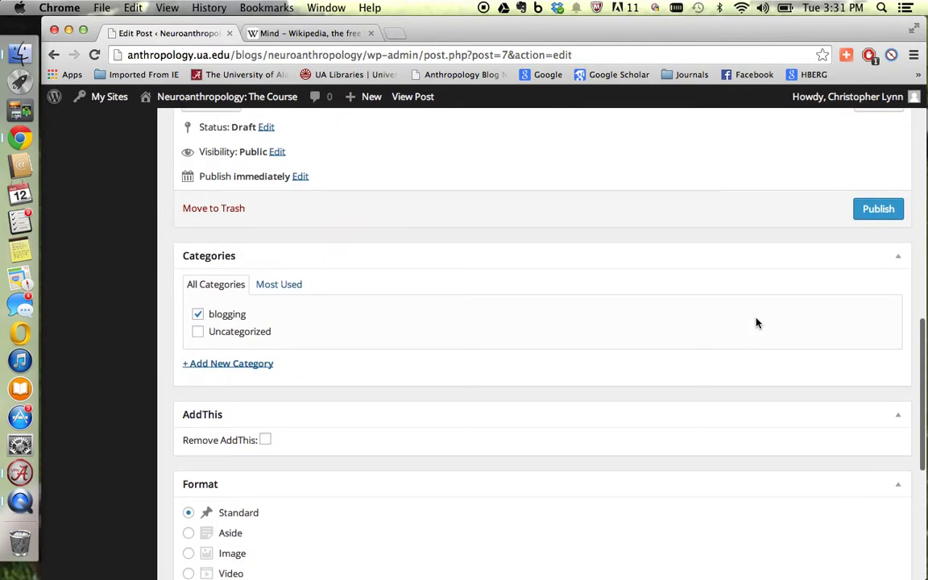
{"action": "scroll", "coordinate": [756, 323], "scroll_direction": "up", "scroll_amount": 3}
{"action": "scroll", "coordinate": [756, 323], "scroll_direction": "down", "scroll_amount": 8}
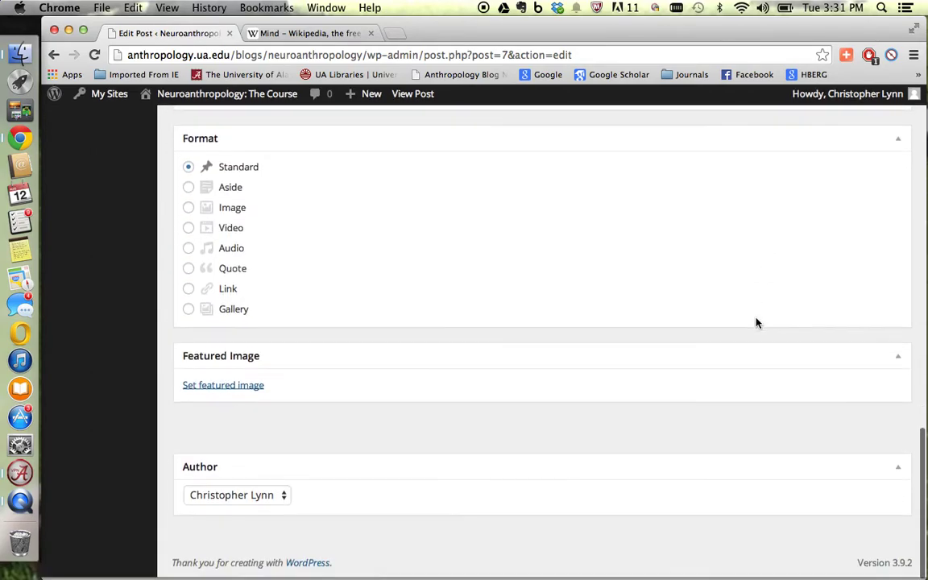
{"action": "left_click", "coordinate": [246, 388]}
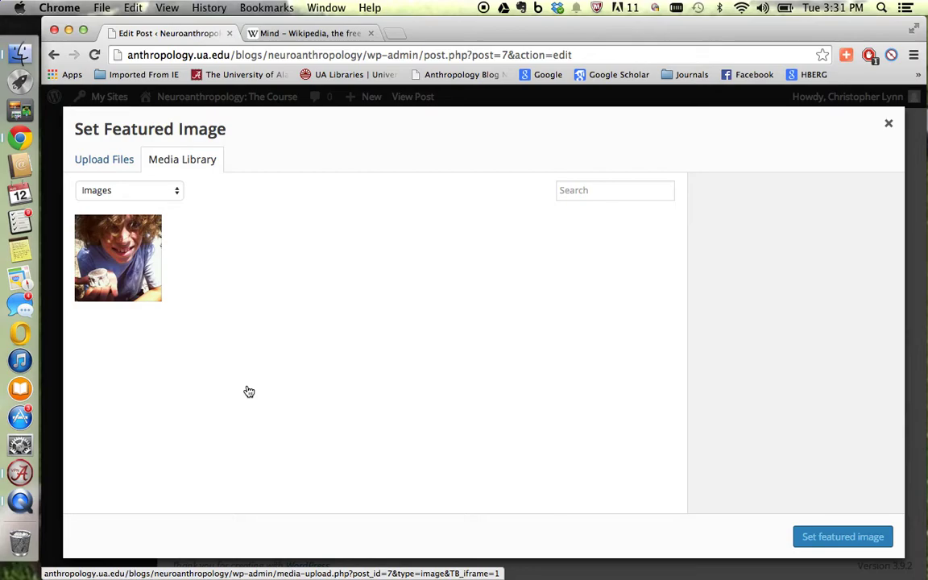
Step: Load anthropology.ua.edu/blogs in place of the Wikipedia page to look at the thumbnails on the blog network's front page
{"action": "left_click", "coordinate": [301, 34]}
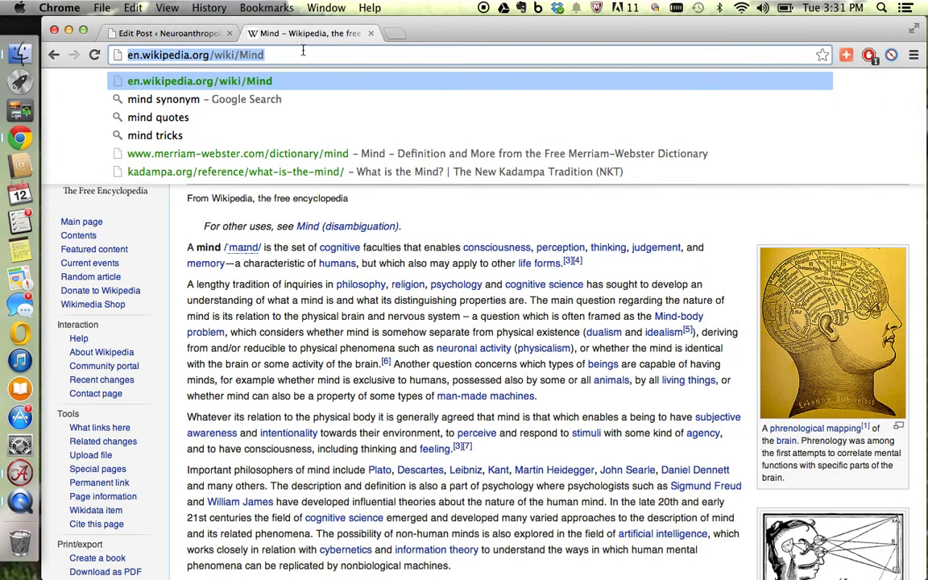
{"action": "type", "text": "anthropology.ua.edu/blogs"}
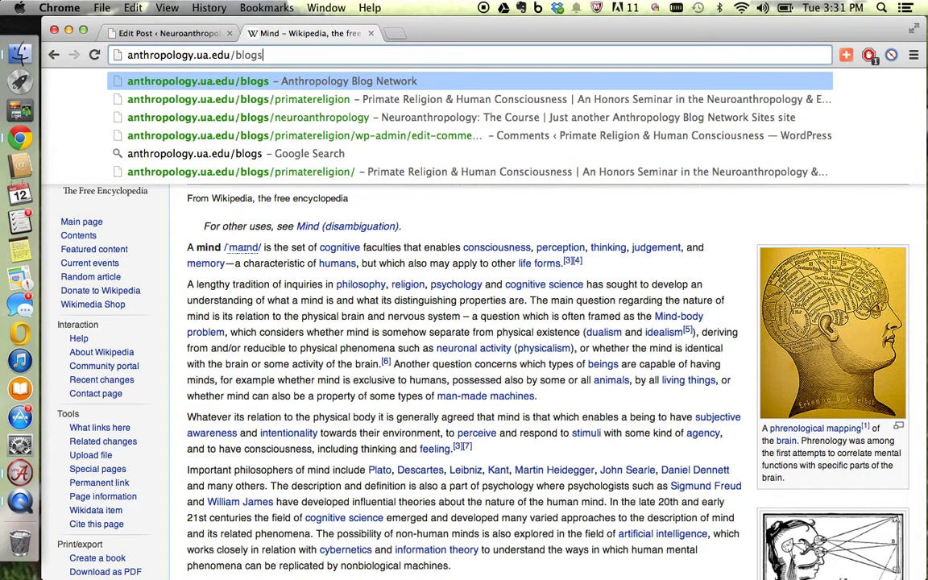
{"action": "key", "text": "Return"}
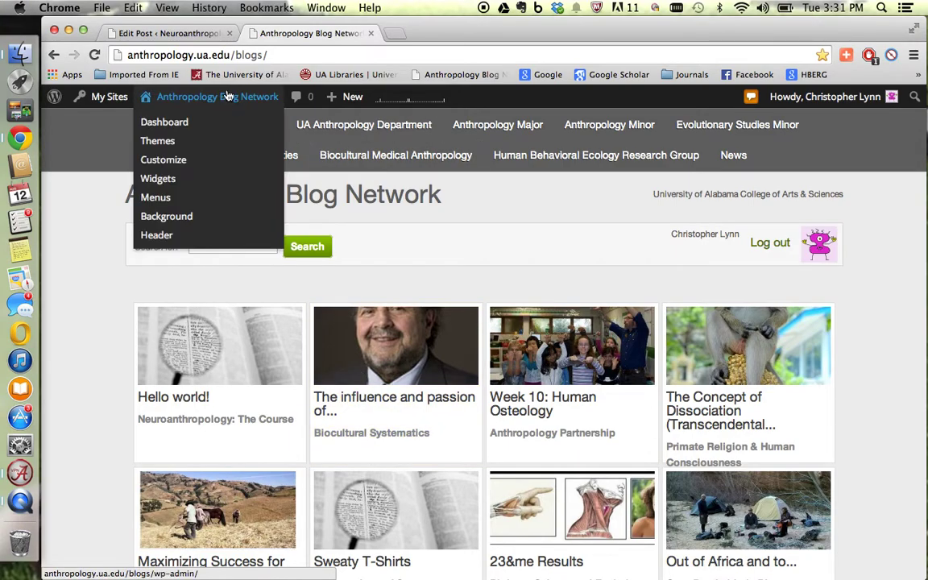
Step: Return to the post being edited and set fossil.jpg from the media library as its featured image
{"action": "left_click", "coordinate": [181, 33]}
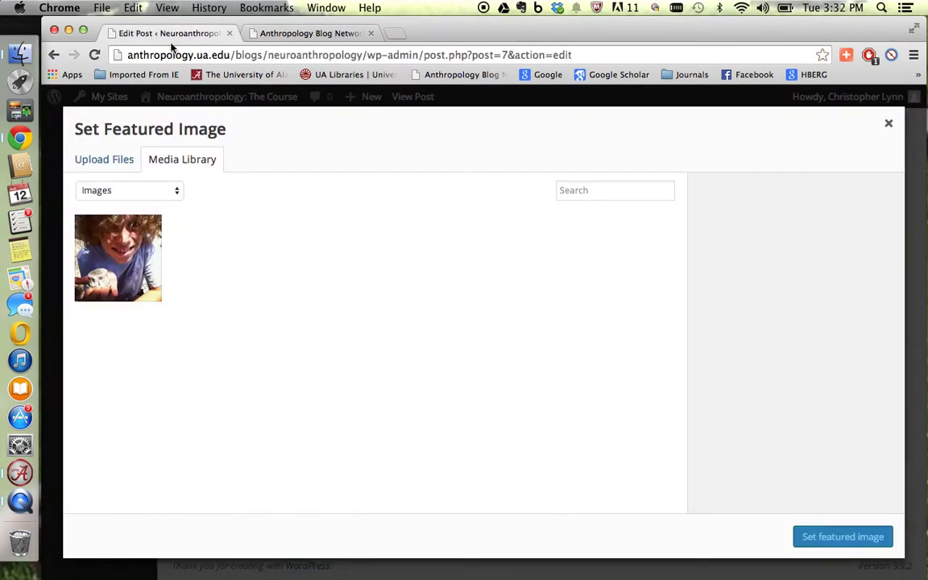
{"action": "left_click", "coordinate": [113, 232]}
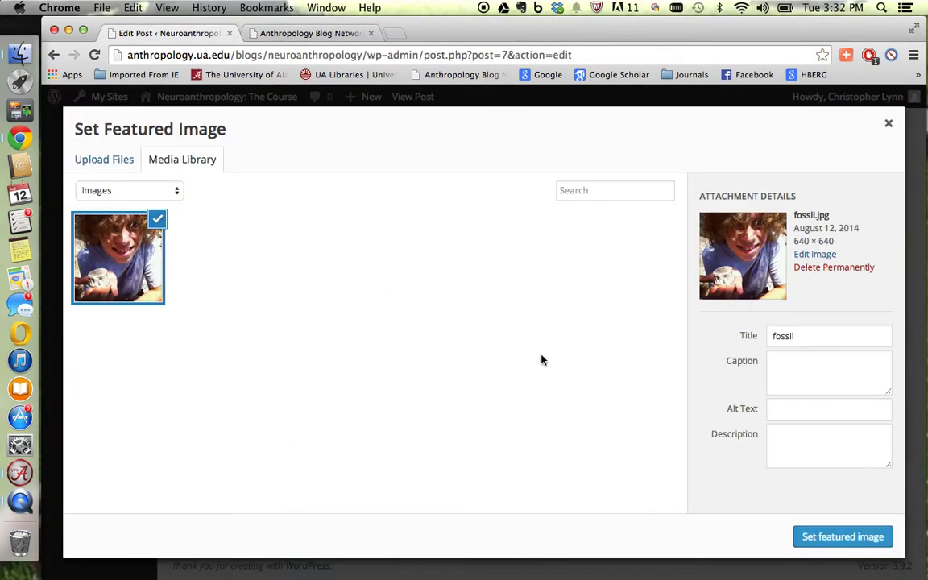
{"action": "left_click", "coordinate": [828, 536]}
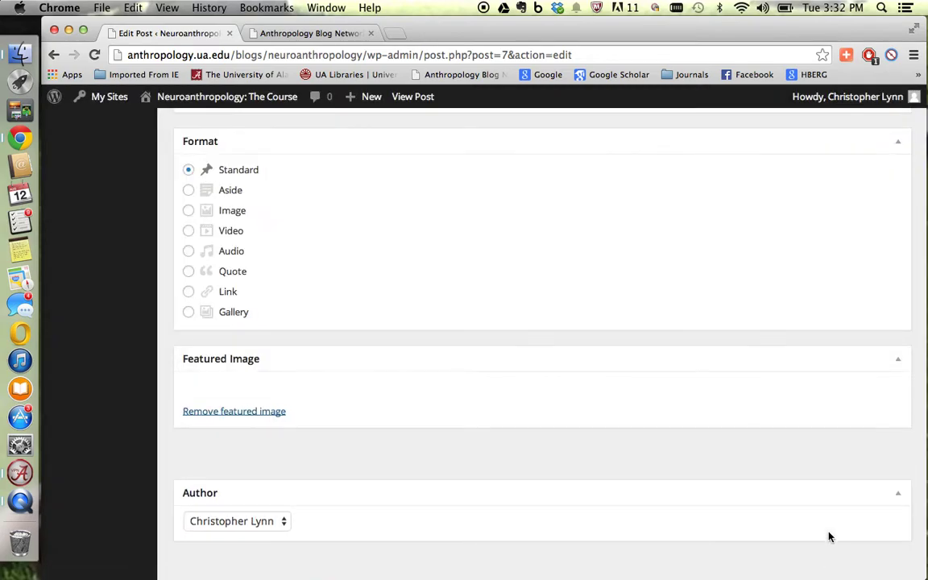
Step: Save the post with its featured image as a draft
{"action": "scroll", "coordinate": [756, 465], "scroll_direction": "up", "scroll_amount": 15}
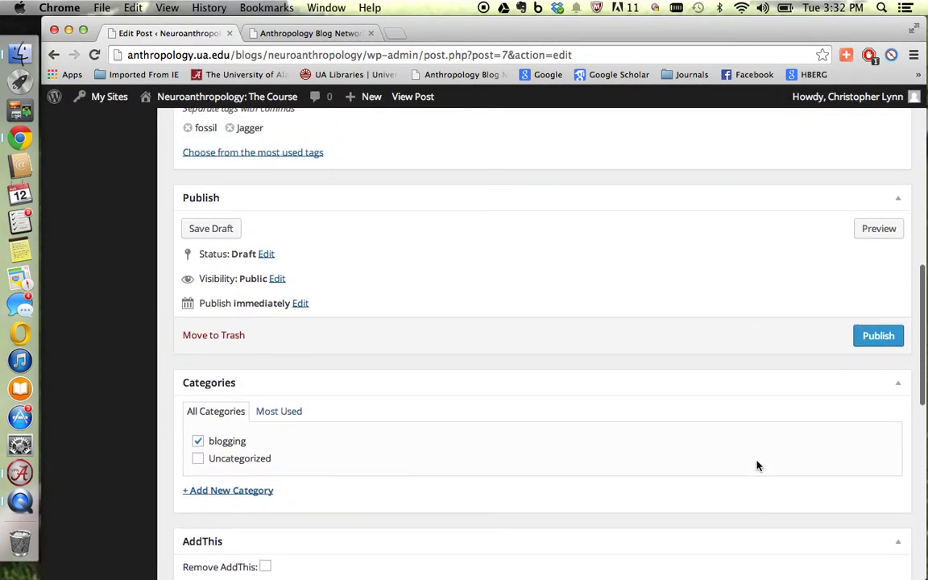
{"action": "scroll", "coordinate": [741, 251], "scroll_direction": "down", "scroll_amount": 3}
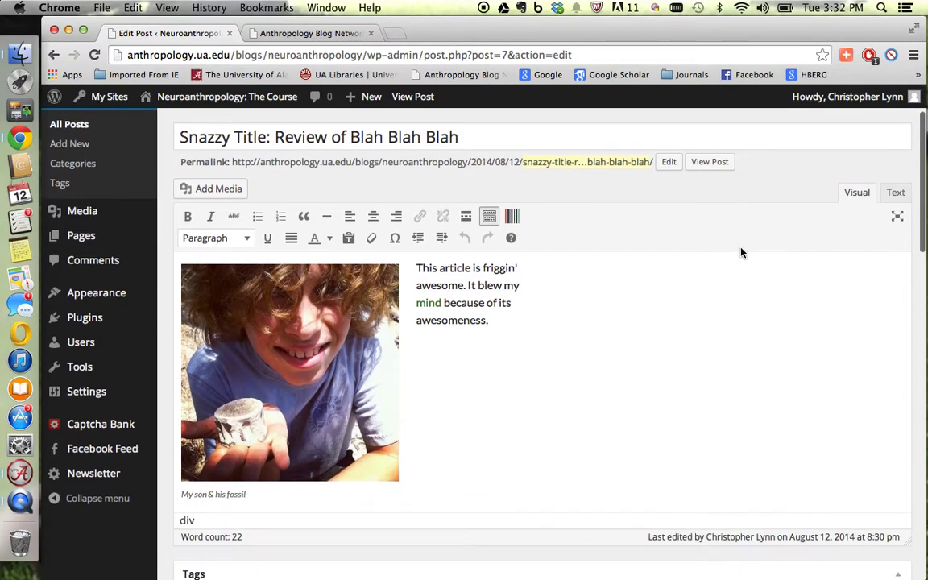
{"action": "scroll", "coordinate": [740, 250], "scroll_direction": "up", "scroll_amount": 3}
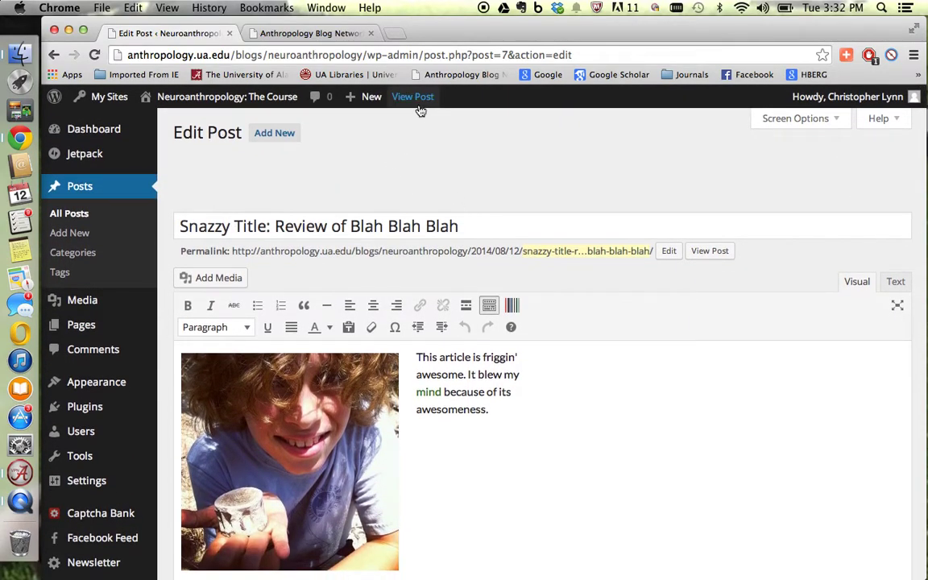
{"action": "scroll", "coordinate": [453, 307], "scroll_direction": "down", "scroll_amount": 3}
{"action": "scroll", "coordinate": [454, 308], "scroll_direction": "down", "scroll_amount": 5}
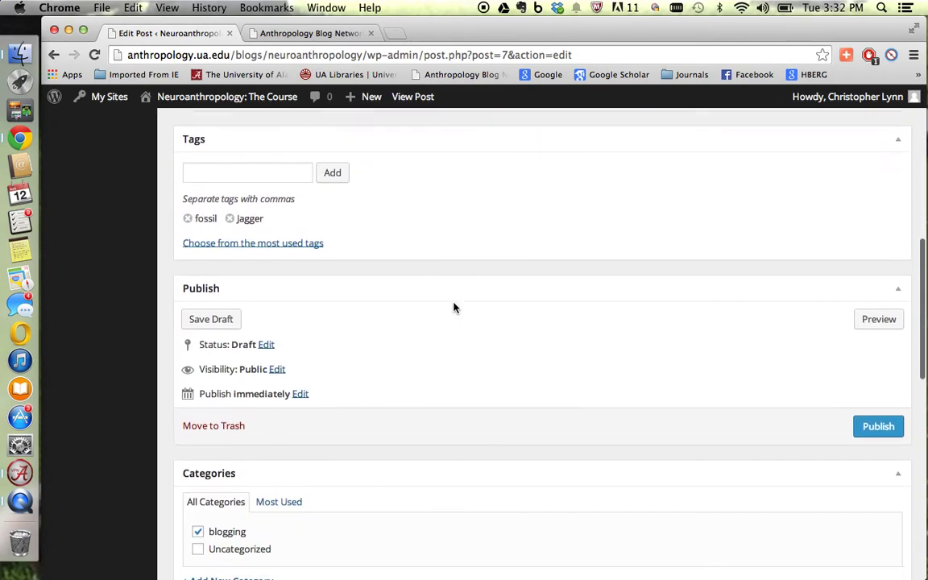
{"action": "left_click", "coordinate": [229, 241]}
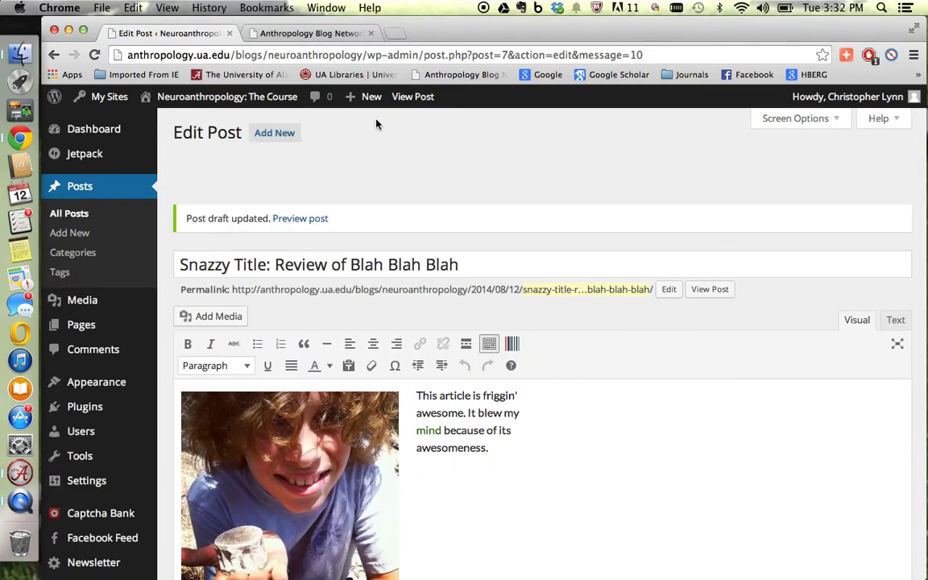
Step: View the draft post on the site and examine the featured image header, post body and comment area
{"action": "left_click", "coordinate": [413, 97]}
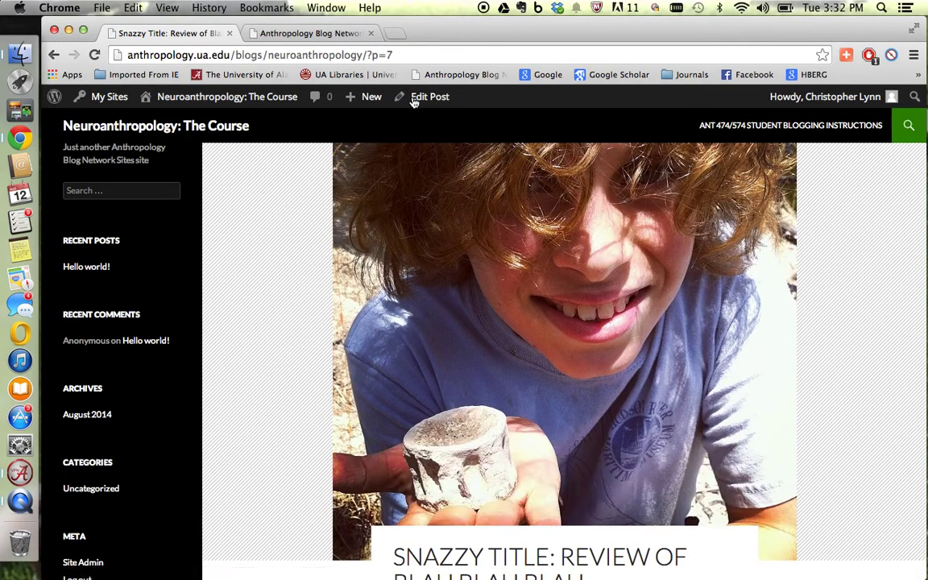
{"action": "scroll", "coordinate": [496, 327], "scroll_direction": "down", "scroll_amount": 3}
{"action": "scroll", "coordinate": [498, 328], "scroll_direction": "down", "scroll_amount": 3}
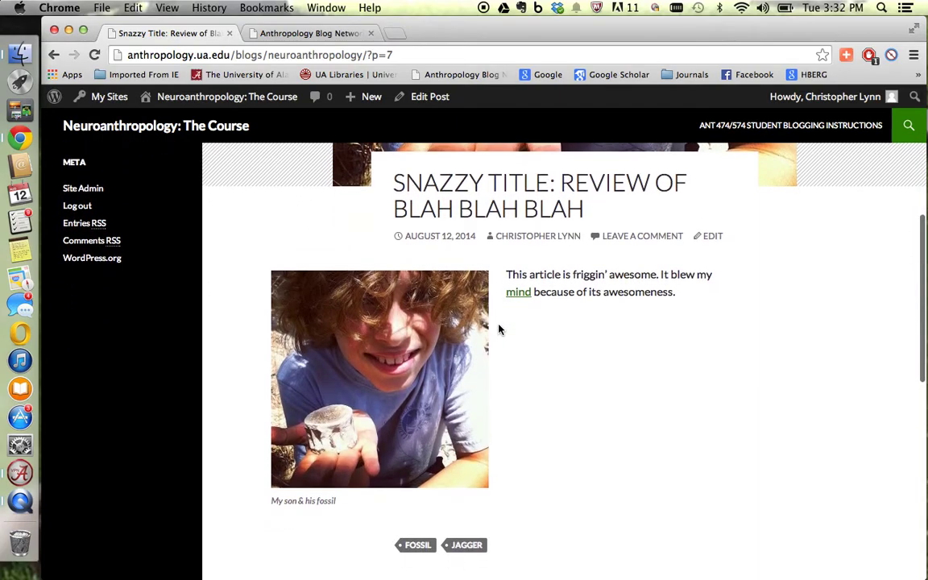
{"action": "scroll", "coordinate": [498, 329], "scroll_direction": "up", "scroll_amount": 2}
{"action": "scroll", "coordinate": [498, 329], "scroll_direction": "down", "scroll_amount": 2}
{"action": "scroll", "coordinate": [499, 329], "scroll_direction": "up", "scroll_amount": 5}
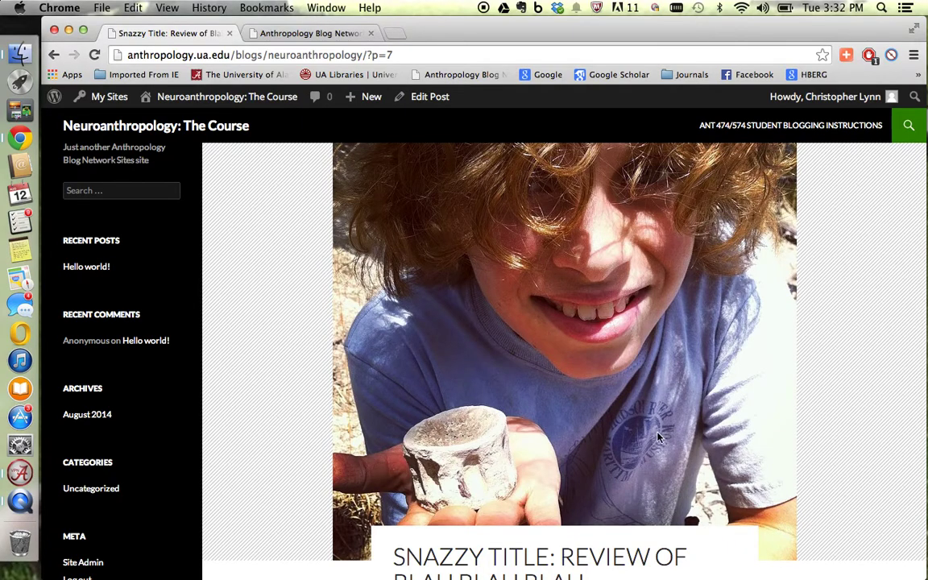
{"action": "scroll", "coordinate": [658, 438], "scroll_direction": "down", "scroll_amount": 10}
{"action": "scroll", "coordinate": [659, 438], "scroll_direction": "down", "scroll_amount": 5}
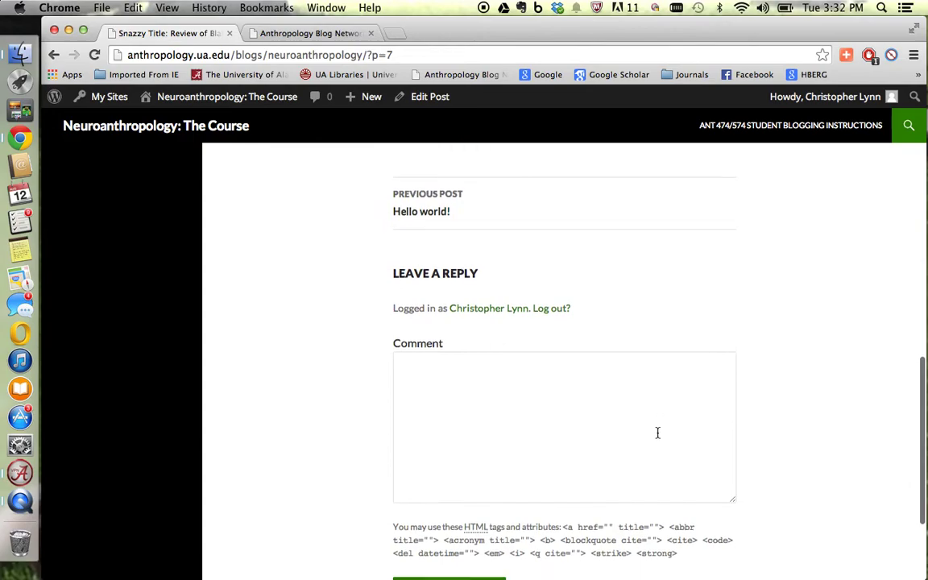
{"action": "scroll", "coordinate": [659, 437], "scroll_direction": "up", "scroll_amount": 5}
{"action": "scroll", "coordinate": [658, 438], "scroll_direction": "up", "scroll_amount": 15}
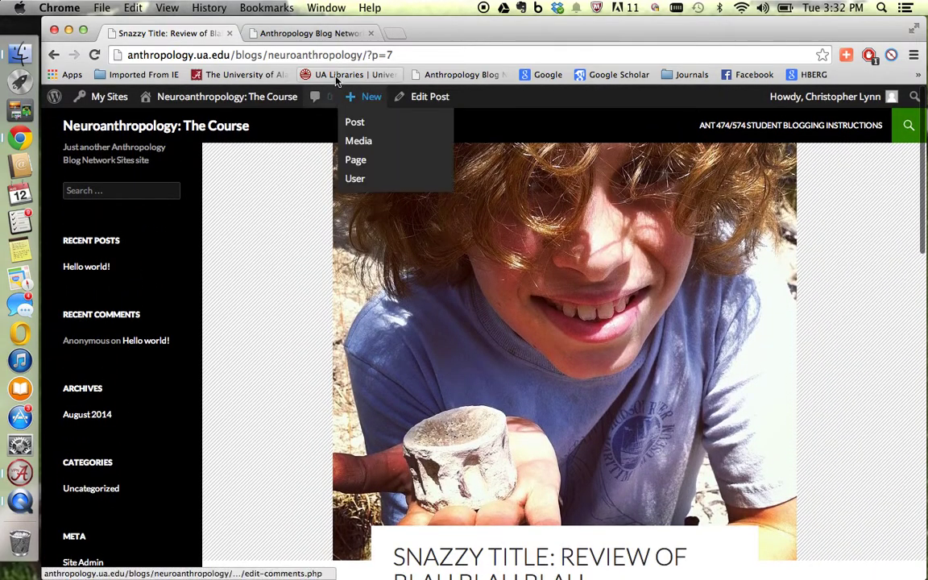
Step: Reopen the post "Snazzy Title: Review of Blah Blah Blah" for editing and publish it immediately with public visibility
{"action": "left_click", "coordinate": [426, 103]}
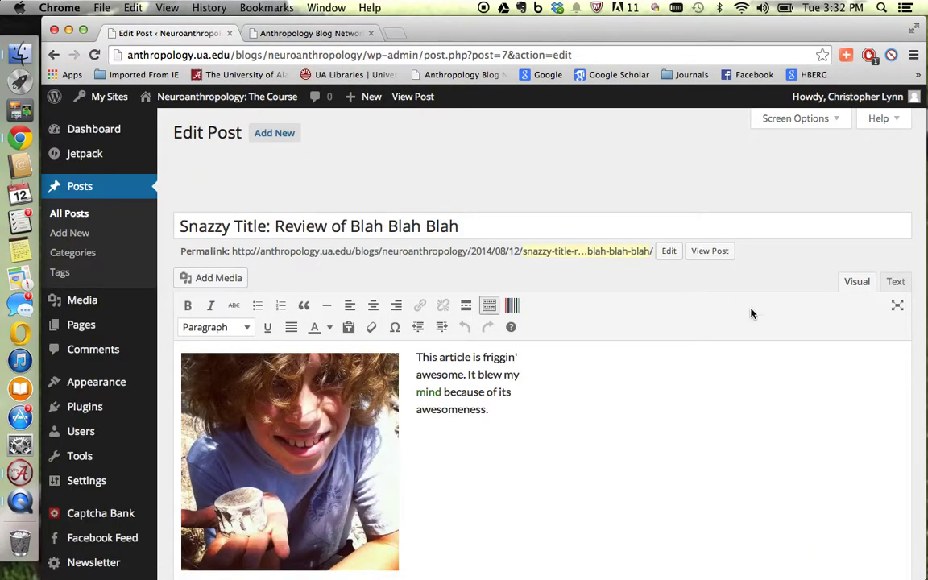
{"action": "scroll", "coordinate": [751, 314], "scroll_direction": "down", "scroll_amount": 10}
{"action": "scroll", "coordinate": [751, 313], "scroll_direction": "down", "scroll_amount": 2}
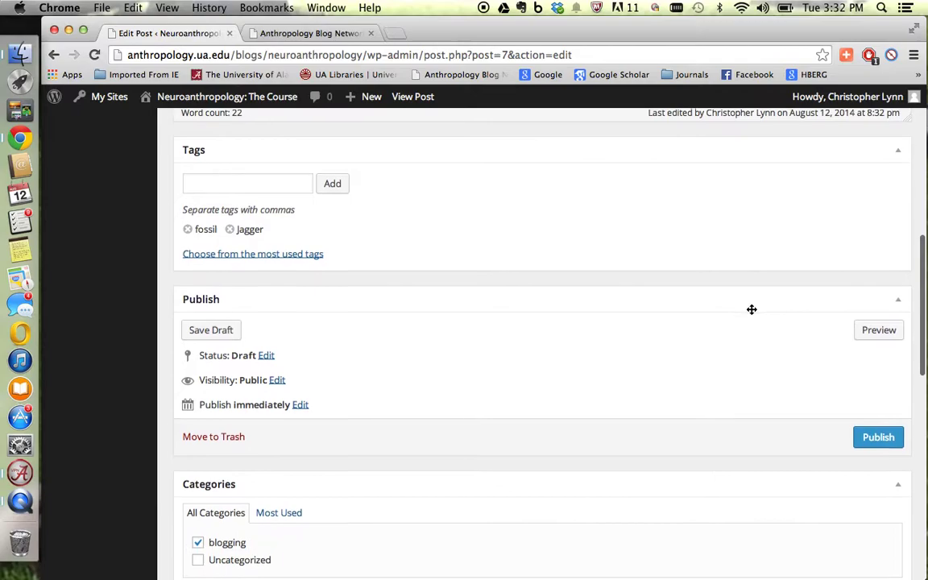
{"action": "left_click", "coordinate": [878, 435]}
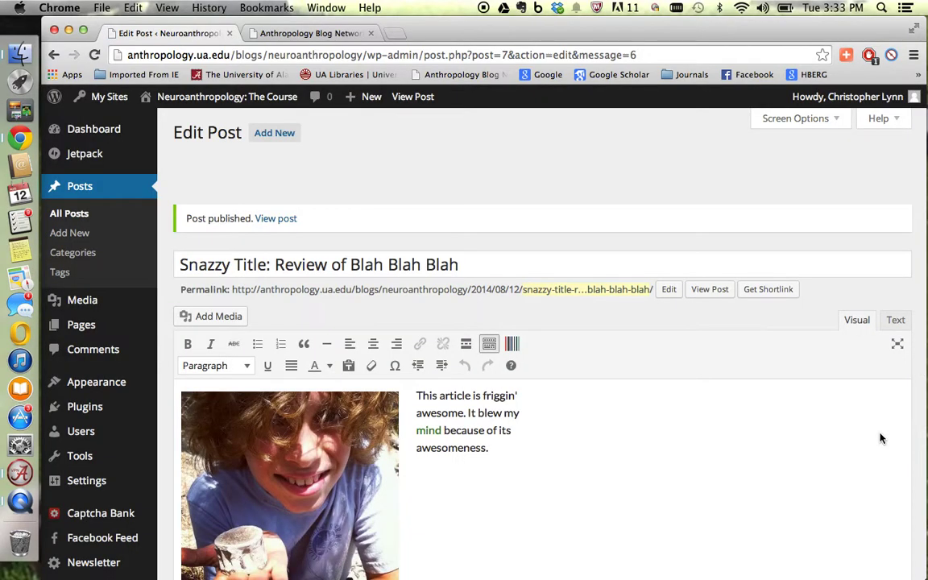
Step: View the published post on the site and check its header image, category, content and tags
{"action": "left_click", "coordinate": [425, 97]}
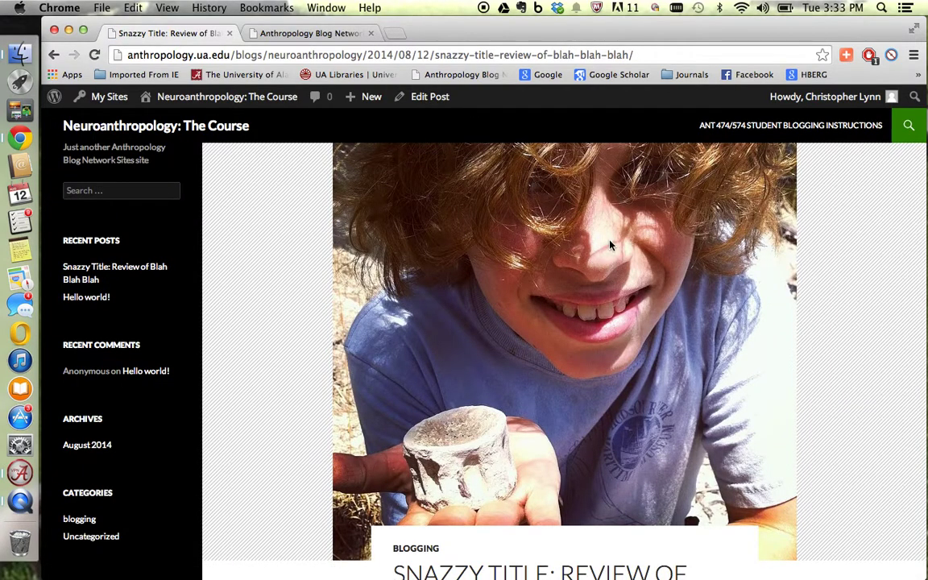
{"action": "scroll", "coordinate": [609, 245], "scroll_direction": "down", "scroll_amount": 8}
{"action": "scroll", "coordinate": [610, 245], "scroll_direction": "down", "scroll_amount": 5}
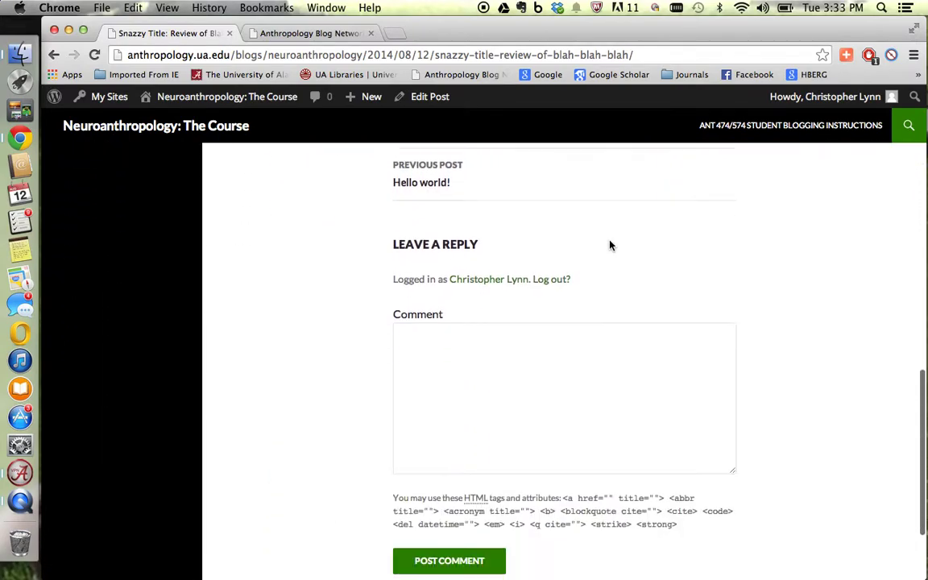
{"action": "scroll", "coordinate": [609, 246], "scroll_direction": "up", "scroll_amount": 12}
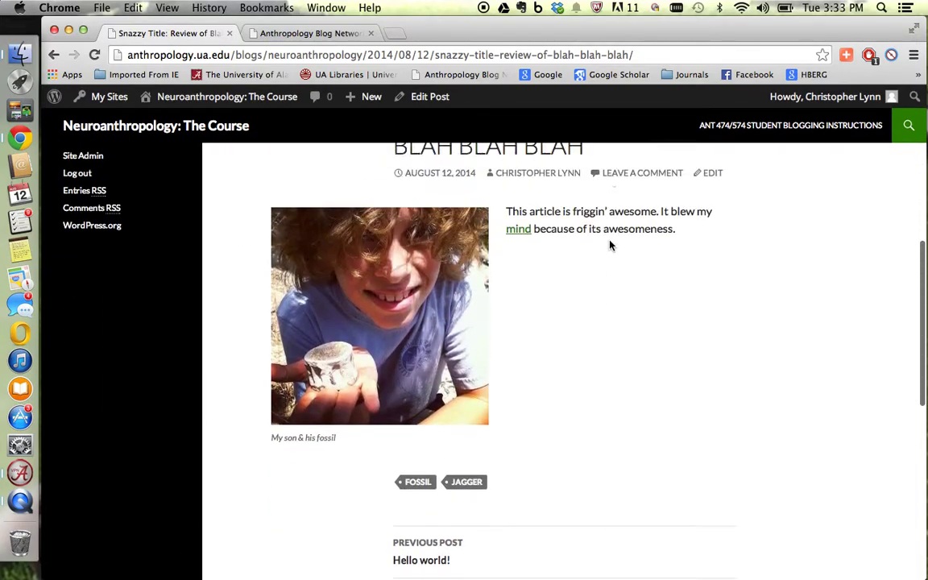
{"action": "scroll", "coordinate": [609, 245], "scroll_direction": "down", "scroll_amount": 5}
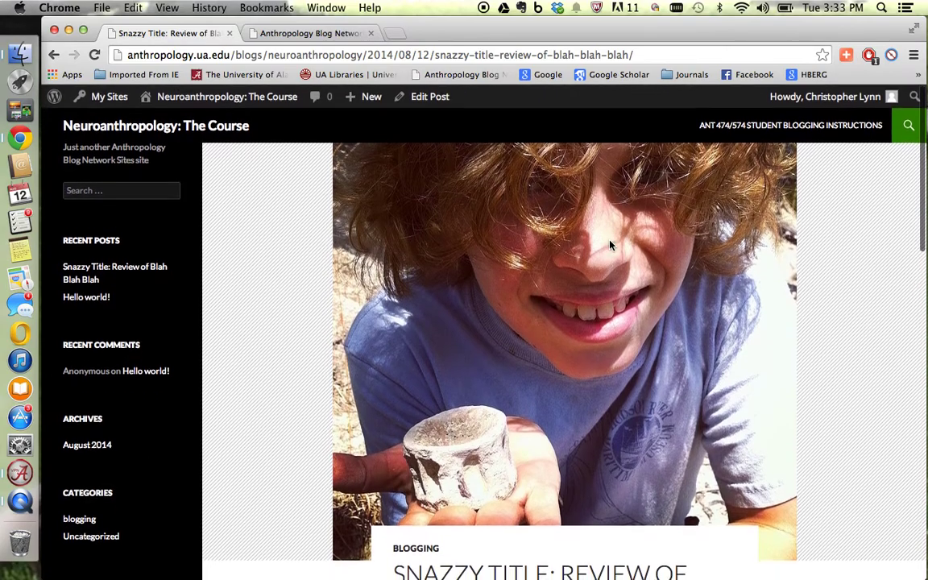
Step: Review the whole published post, from the featured image and title through the captioned photo and tags to the comment form
{"action": "scroll", "coordinate": [610, 243], "scroll_direction": "down", "scroll_amount": 1}
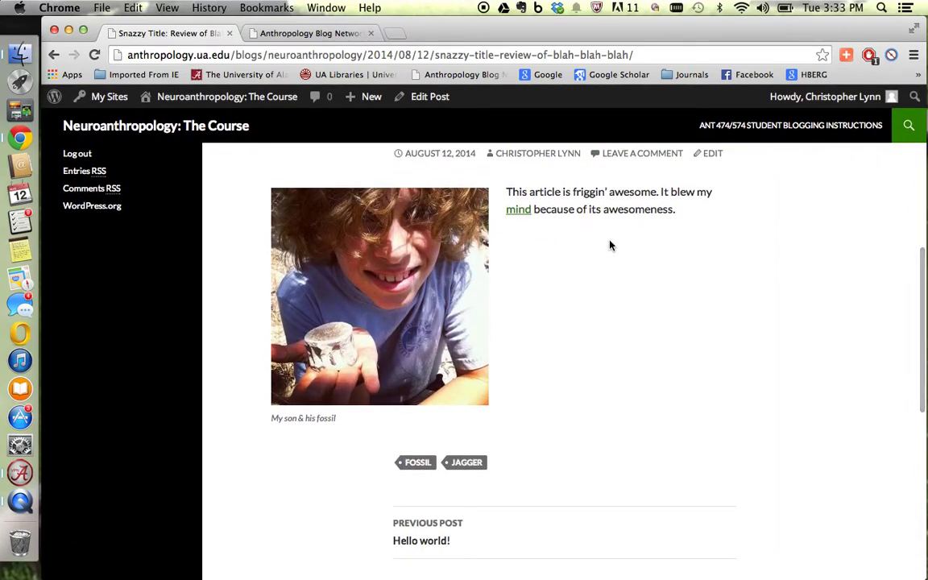
{"action": "scroll", "coordinate": [609, 246], "scroll_direction": "down", "scroll_amount": 3}
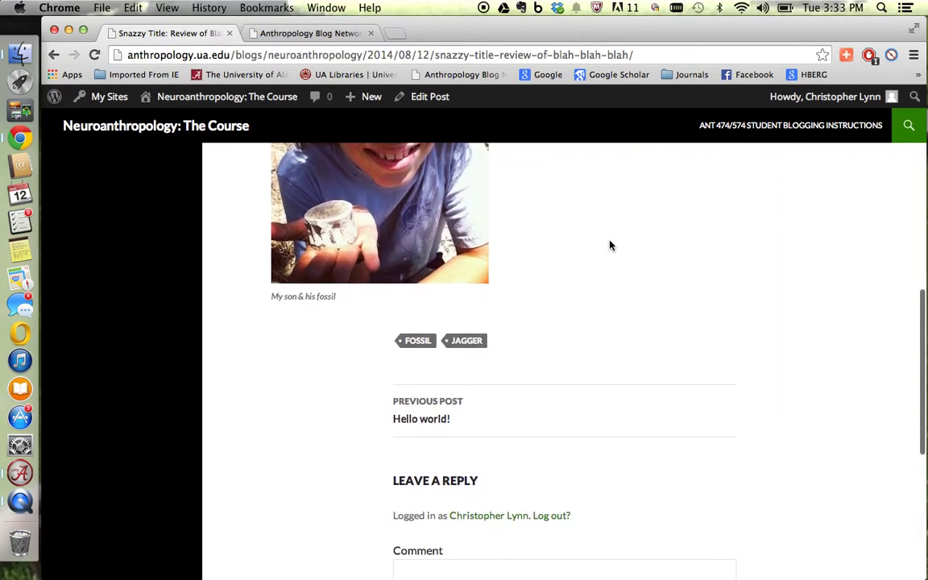
{"action": "scroll", "coordinate": [610, 246], "scroll_direction": "down", "scroll_amount": 1}
{"action": "scroll", "coordinate": [609, 246], "scroll_direction": "down", "scroll_amount": 3}
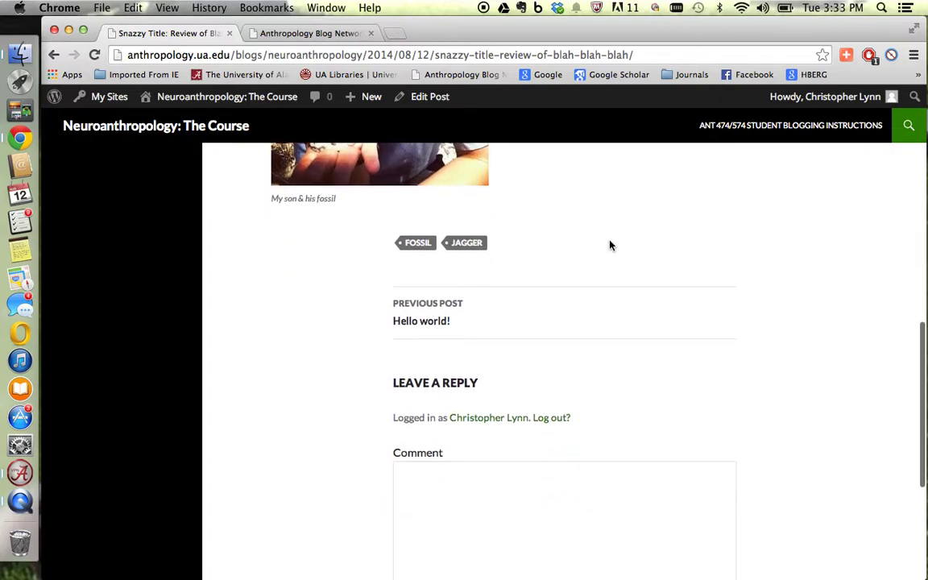
{"action": "scroll", "coordinate": [610, 244], "scroll_direction": "down", "scroll_amount": 2}
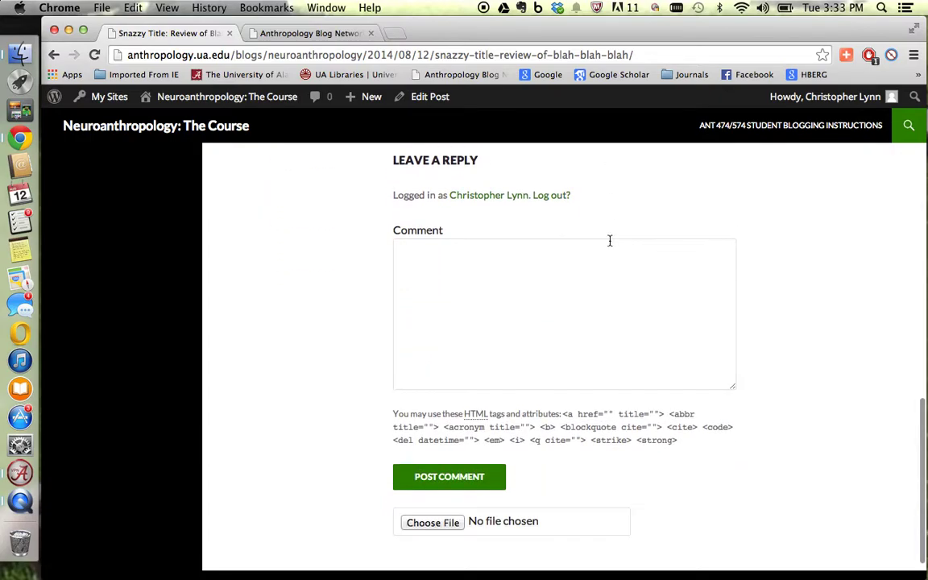
{"action": "scroll", "coordinate": [609, 241], "scroll_direction": "up", "scroll_amount": 15}
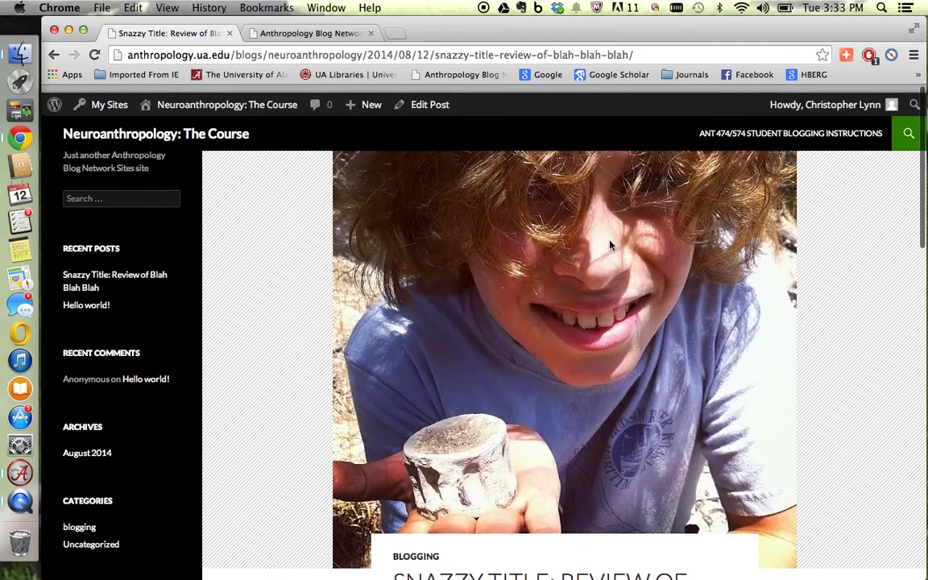
{"action": "scroll", "coordinate": [610, 245], "scroll_direction": "down", "scroll_amount": 10}
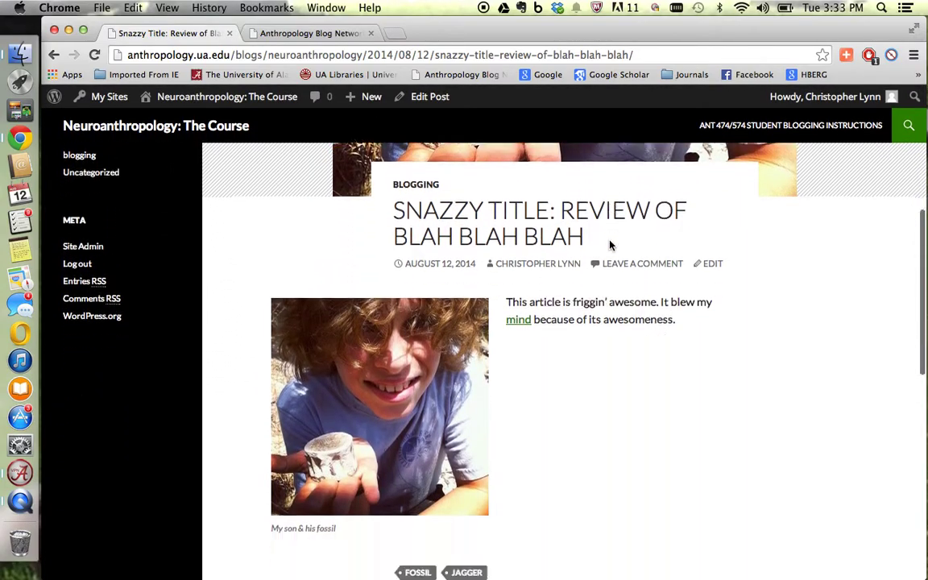
{"action": "scroll", "coordinate": [610, 245], "scroll_direction": "down", "scroll_amount": 2}
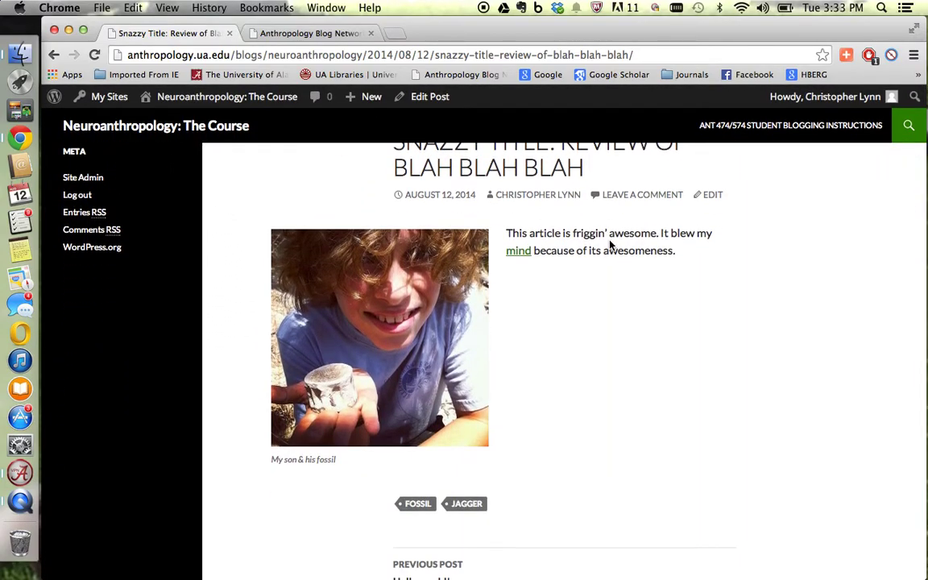